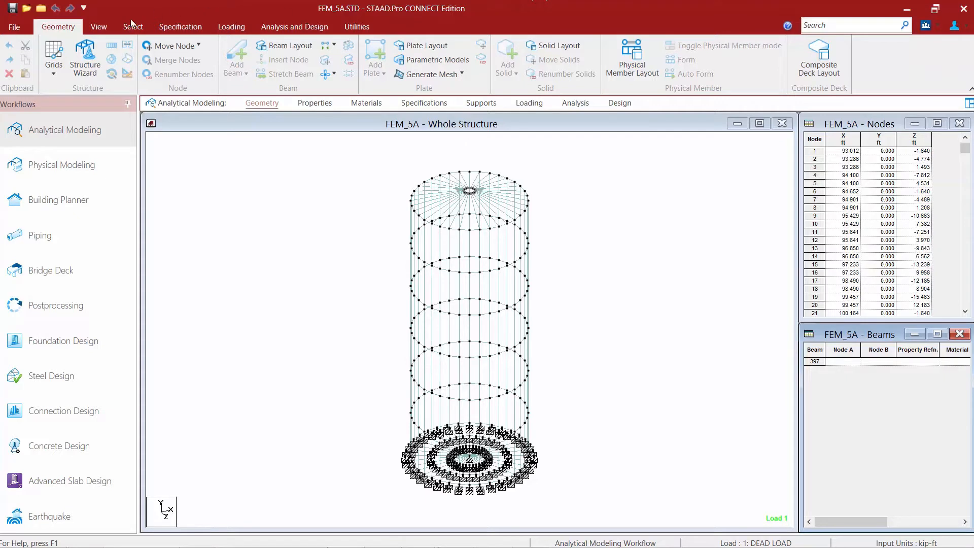
- Turn on the Plate Orientation labels for the whole structure
left_click(96, 26)
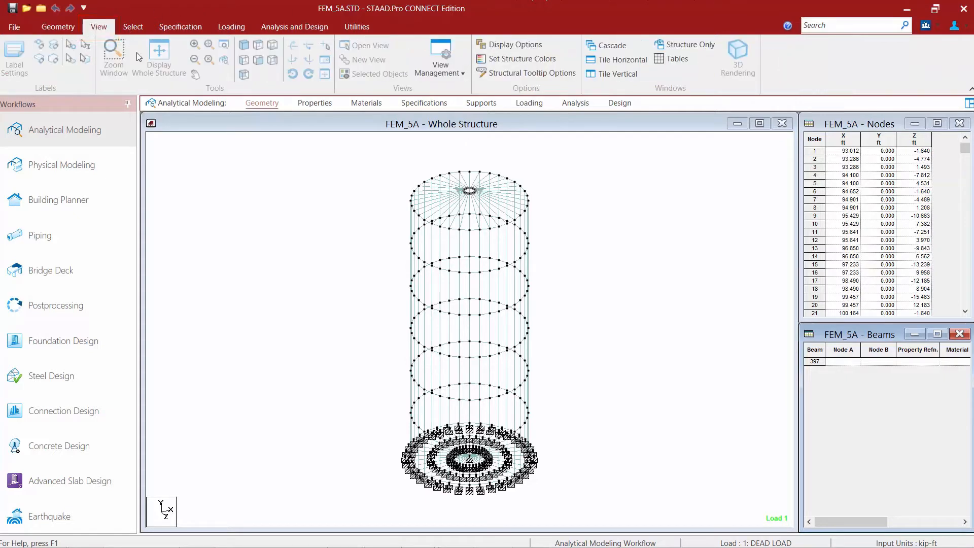
left_click(184, 128)
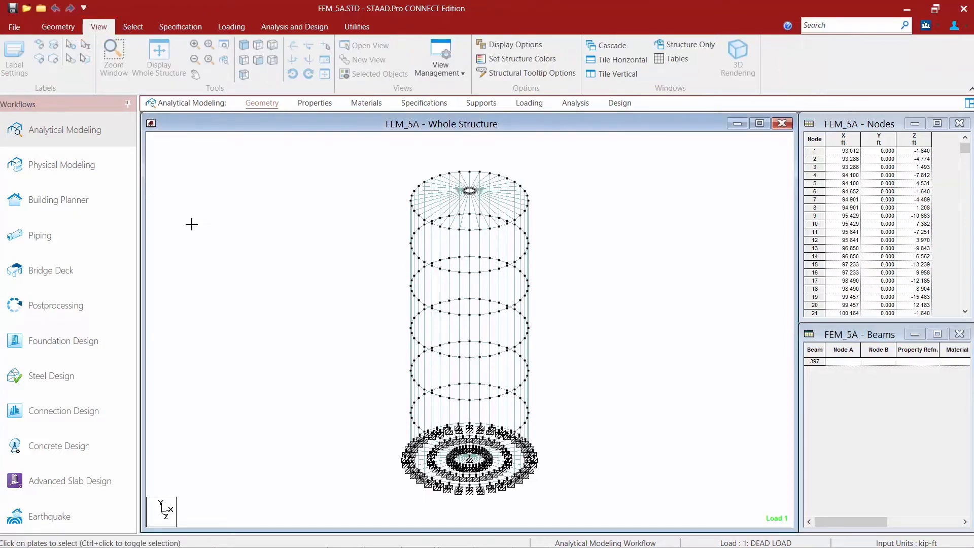
left_click(8, 64)
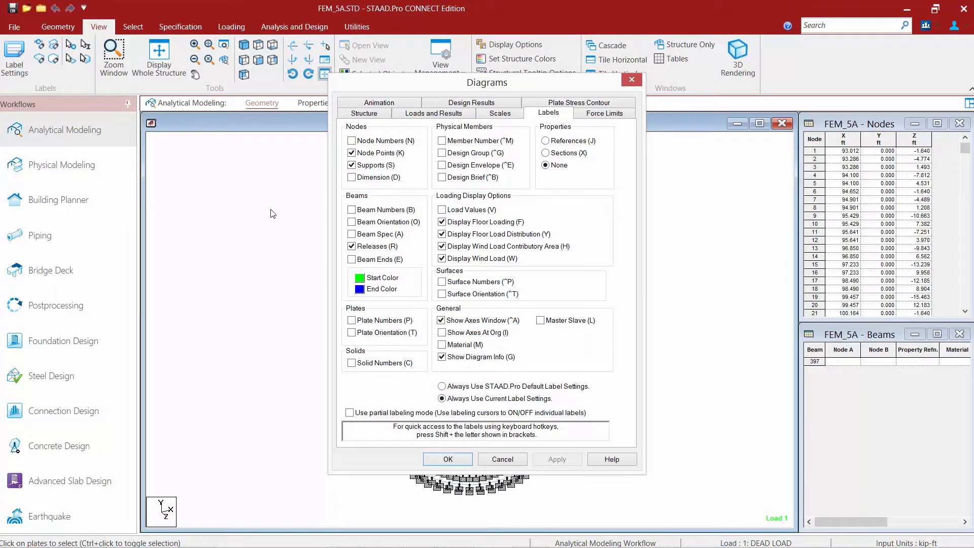
left_click(352, 333)
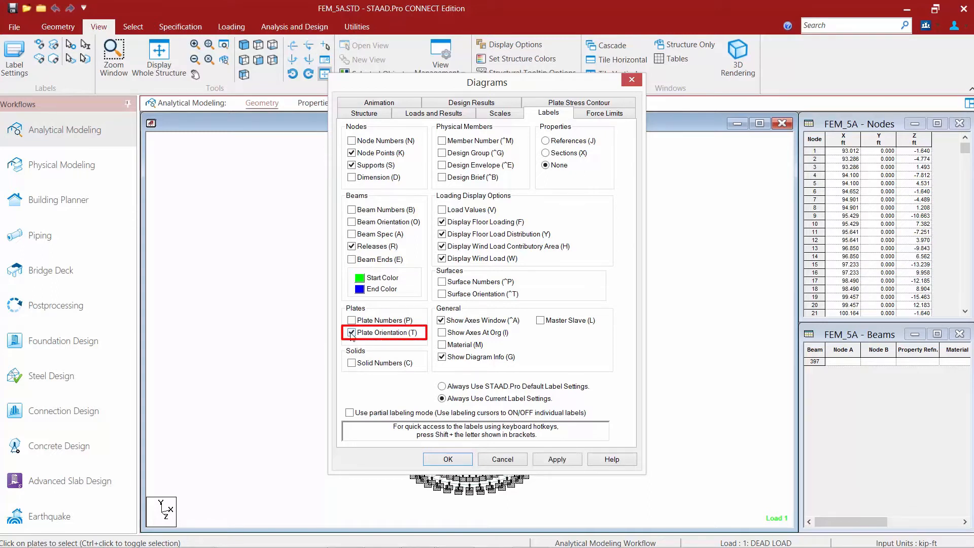
left_click(447, 459)
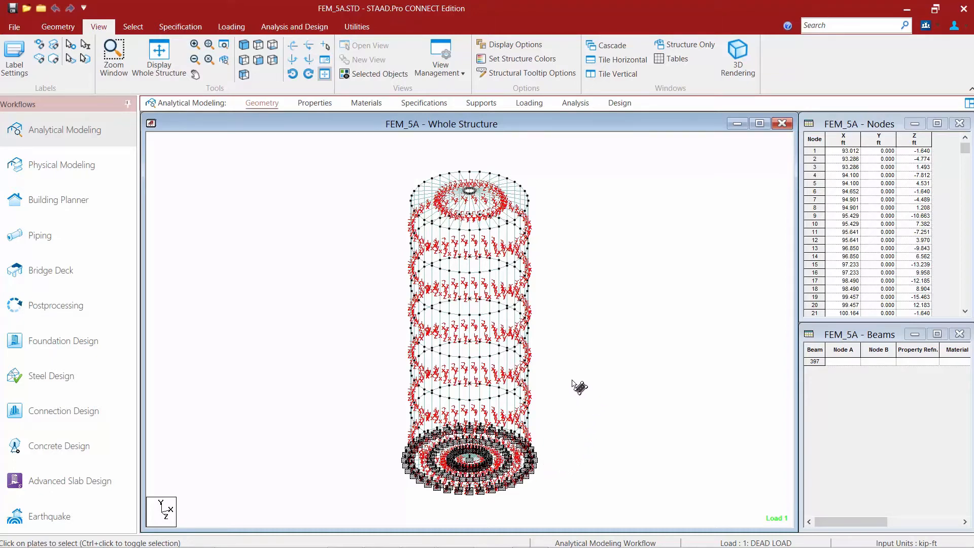
- Select all plates at the base of the cylindrical structure and display only those selected plates
left_click(244, 61)
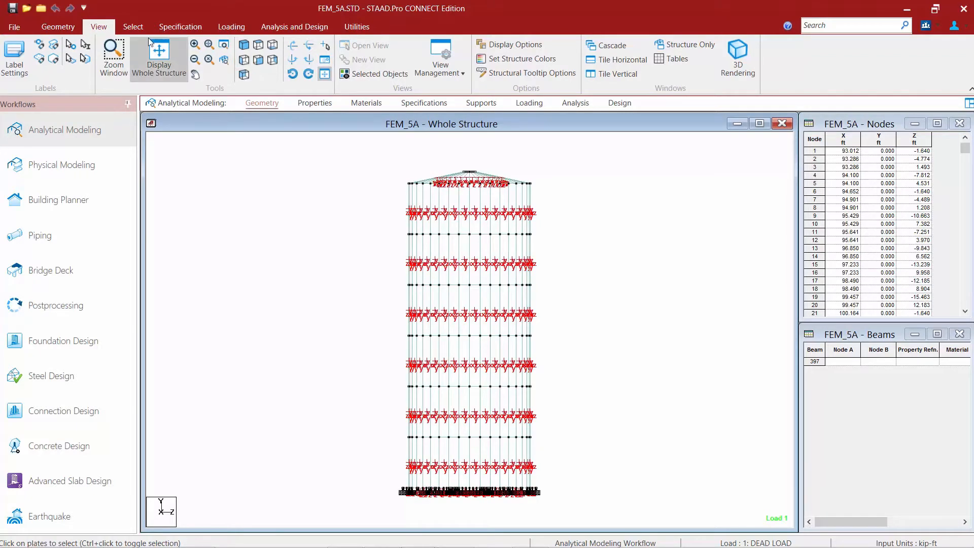
left_click(133, 26)
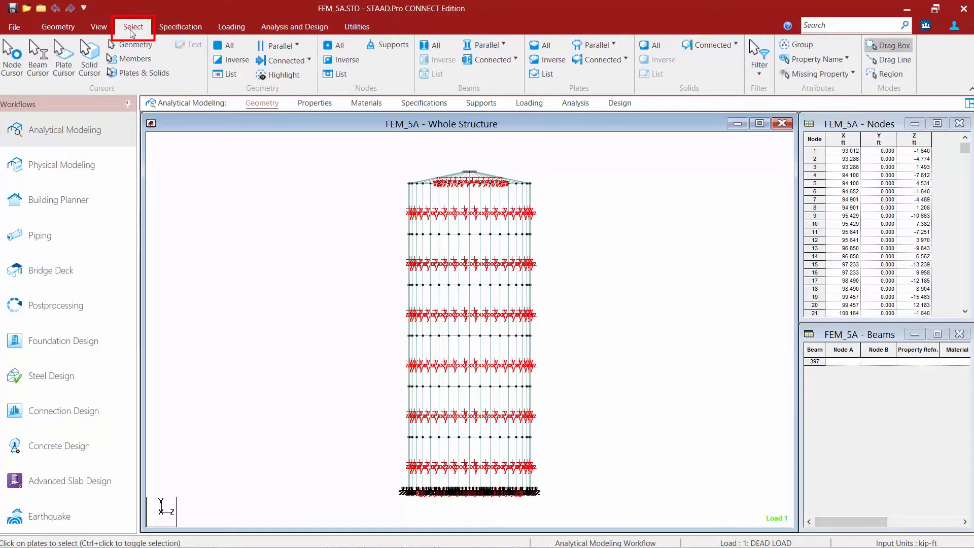
left_click(62, 57)
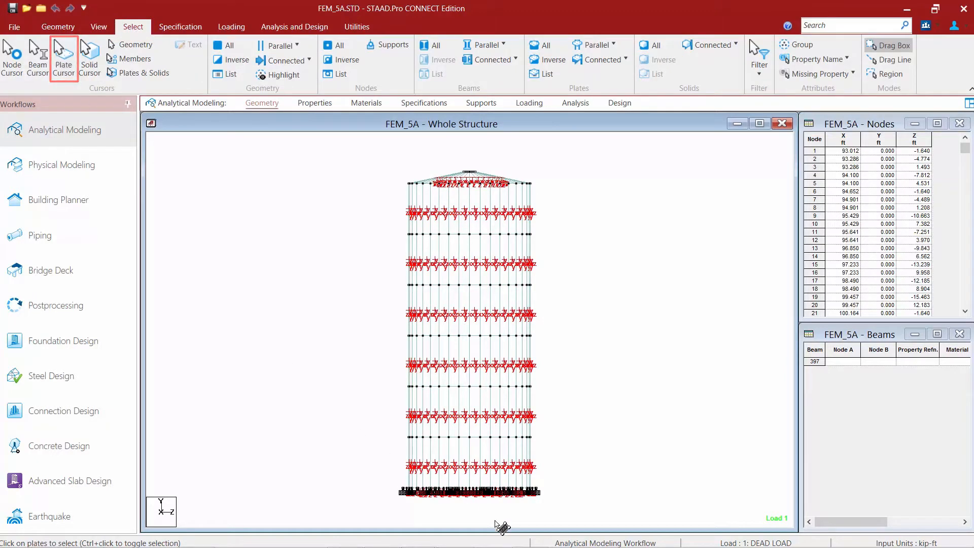
left_click_drag(560, 510, 350, 478)
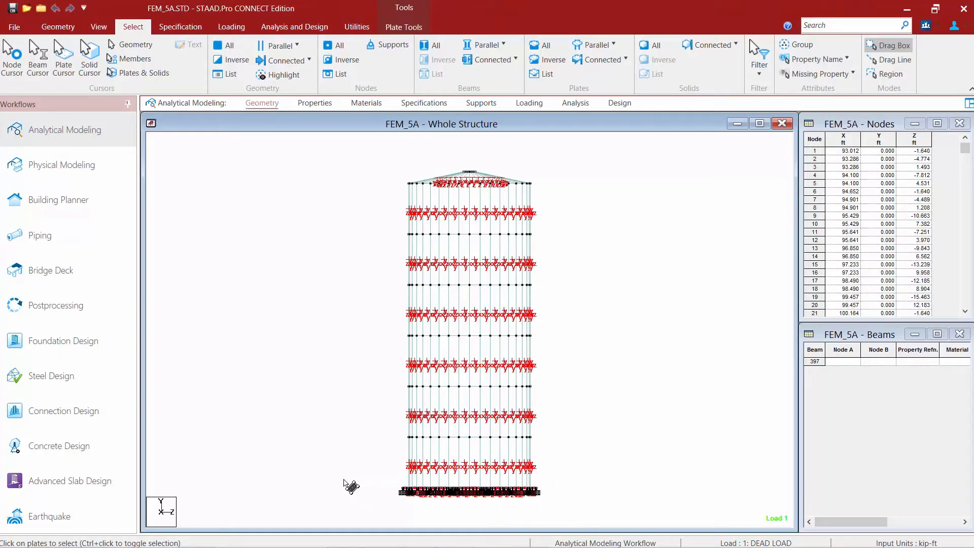
left_click(103, 31)
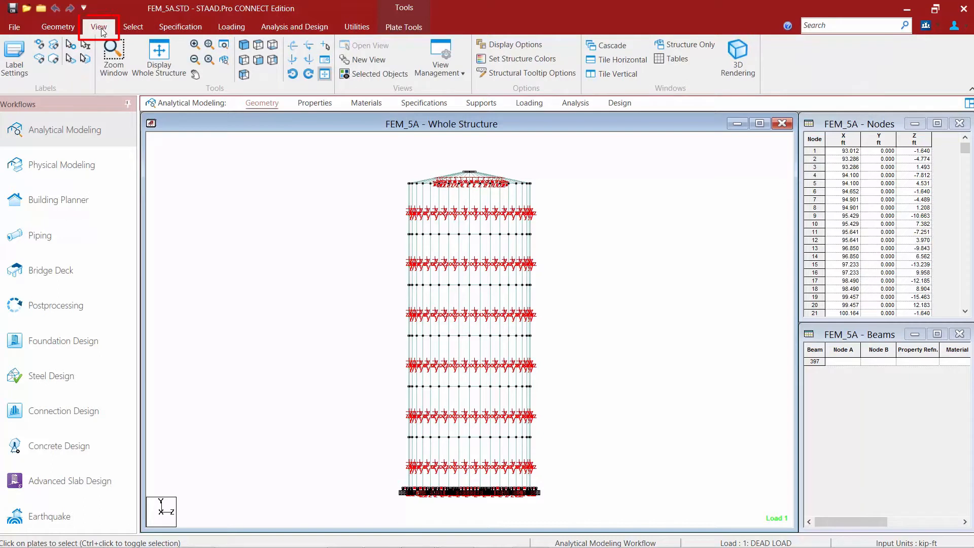
left_click(370, 75)
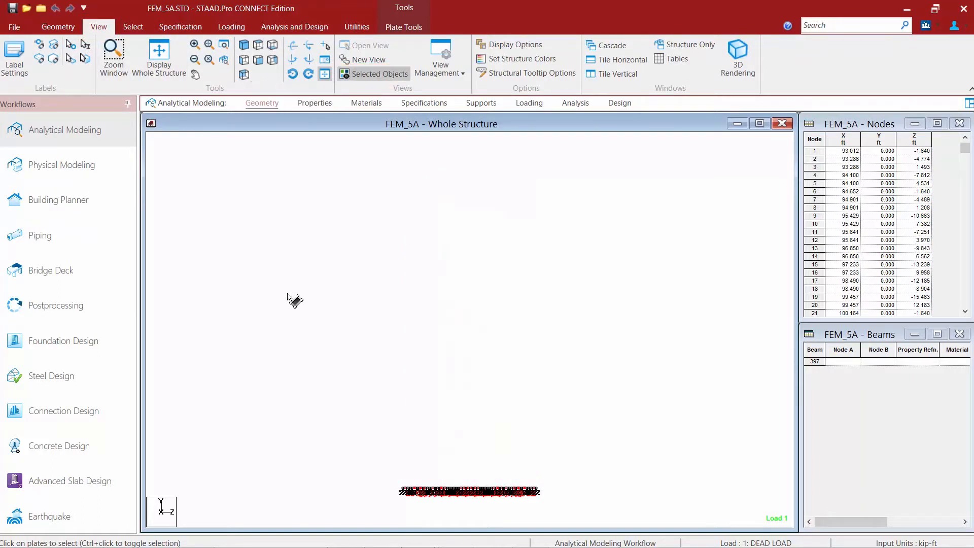
- Check the local axes of the isolated base plates from above and in isometric view, and select all of these plates
left_click(258, 45)
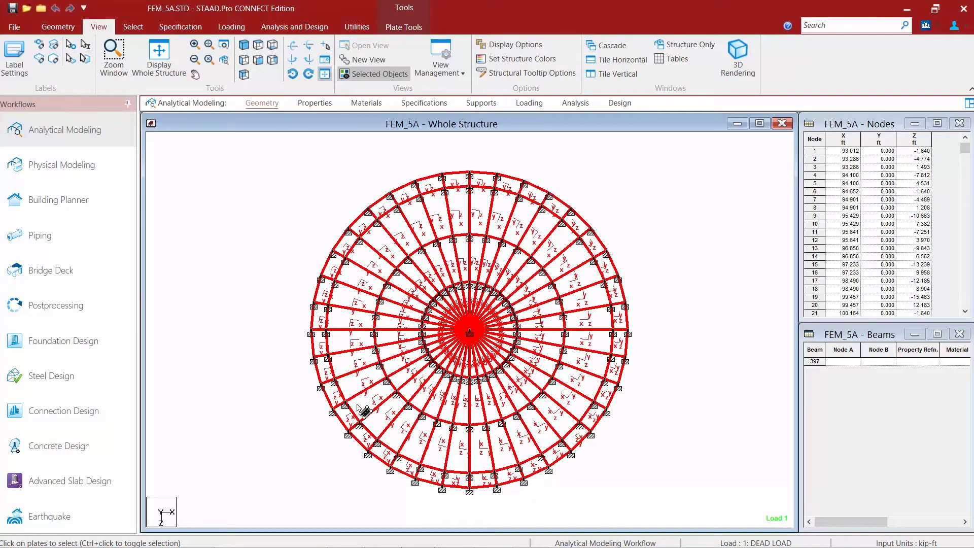
left_click(244, 45)
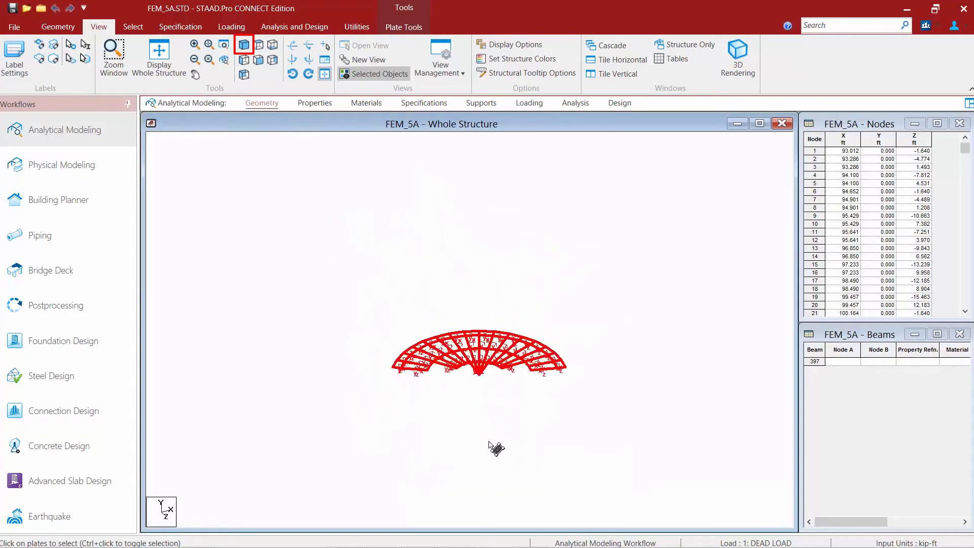
left_click_drag(485, 328, 461, 418)
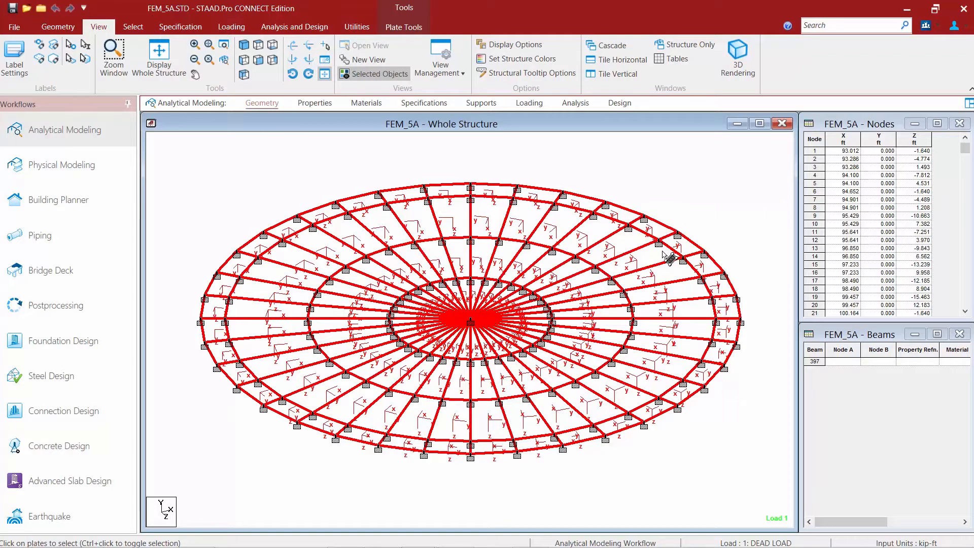
left_click_drag(766, 507, 178, 159)
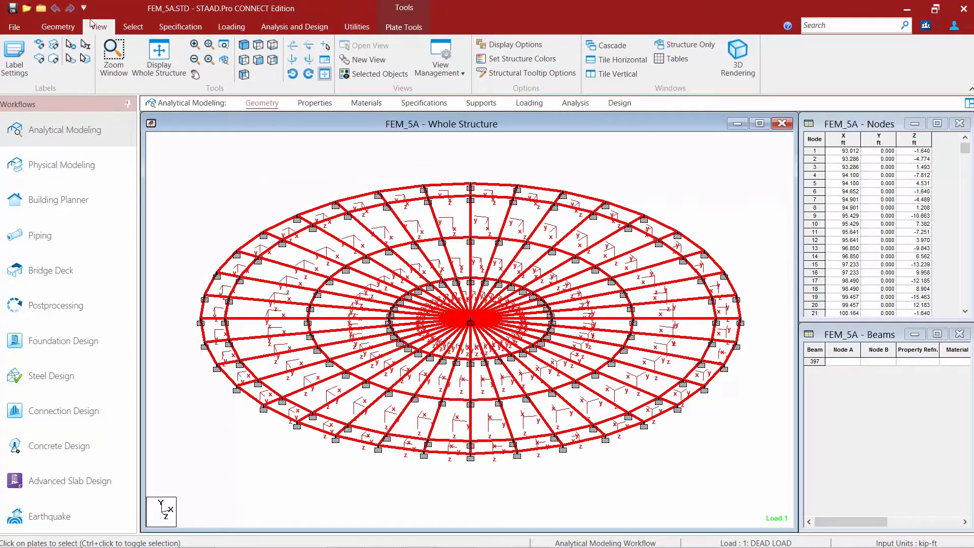
- Assign a plate reference point at X 0, Y 20, Z 0 to the selected base plates, with local Z towards the point
left_click(175, 28)
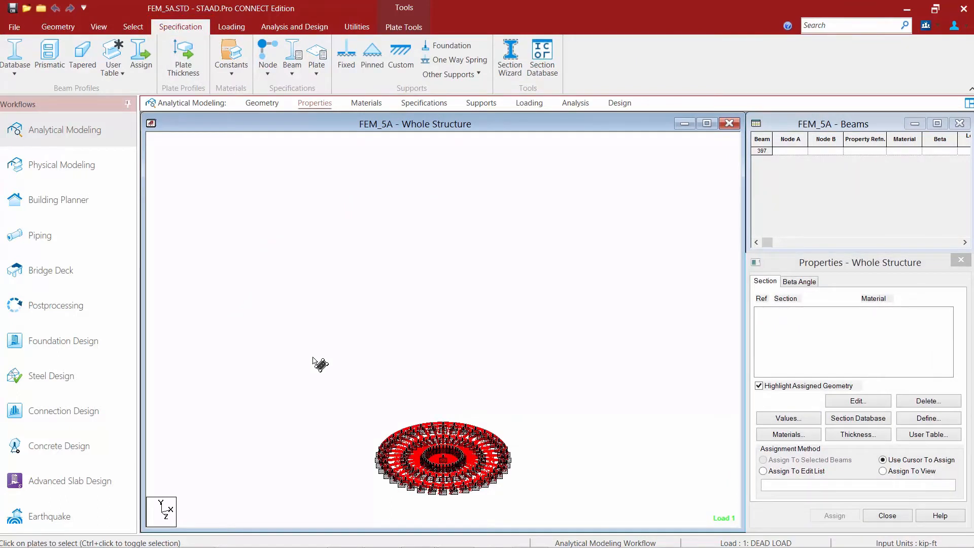
left_click(317, 66)
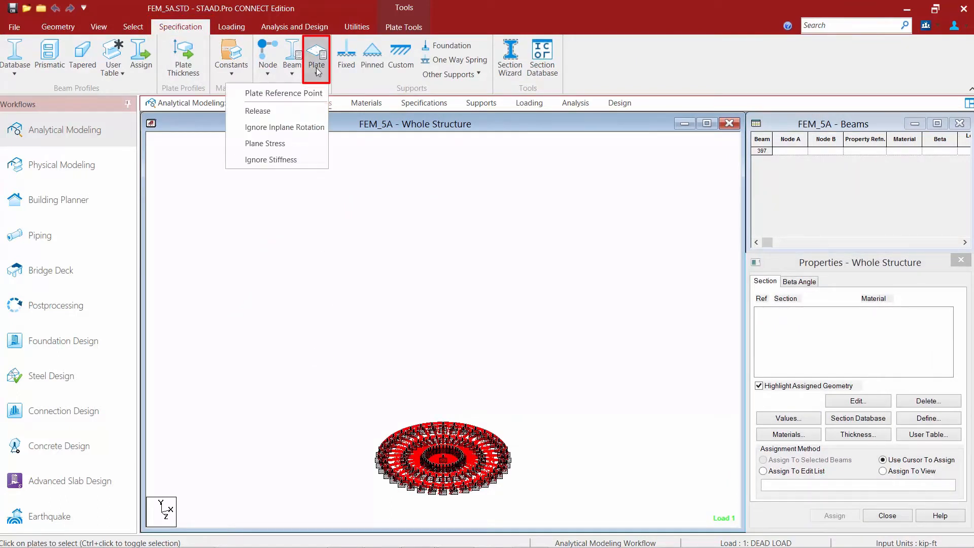
left_click(301, 94)
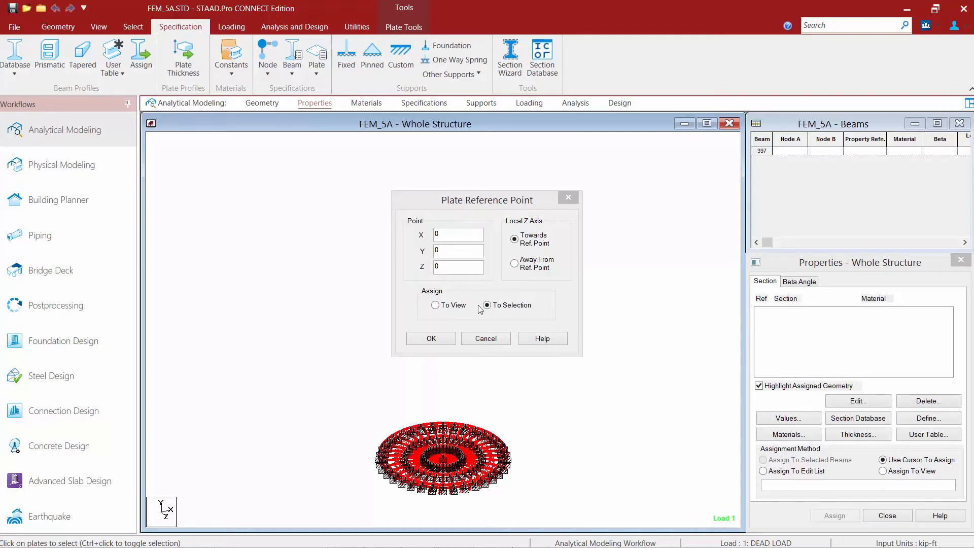
left_click(402, 252)
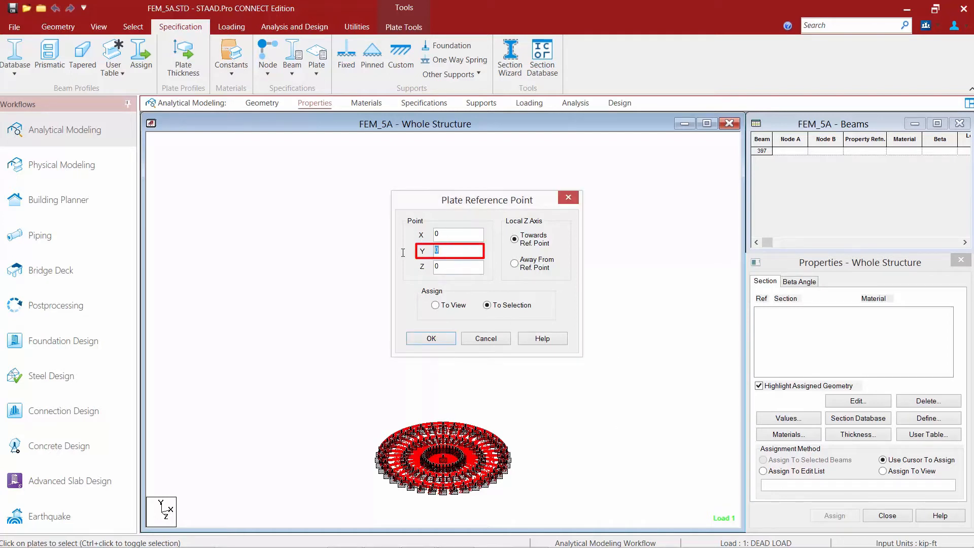
type("20")
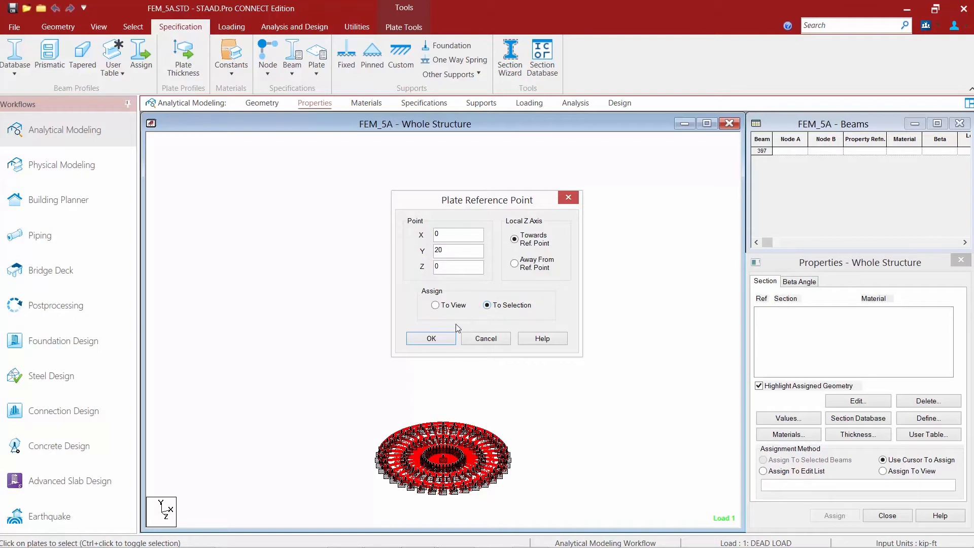
left_click(435, 344)
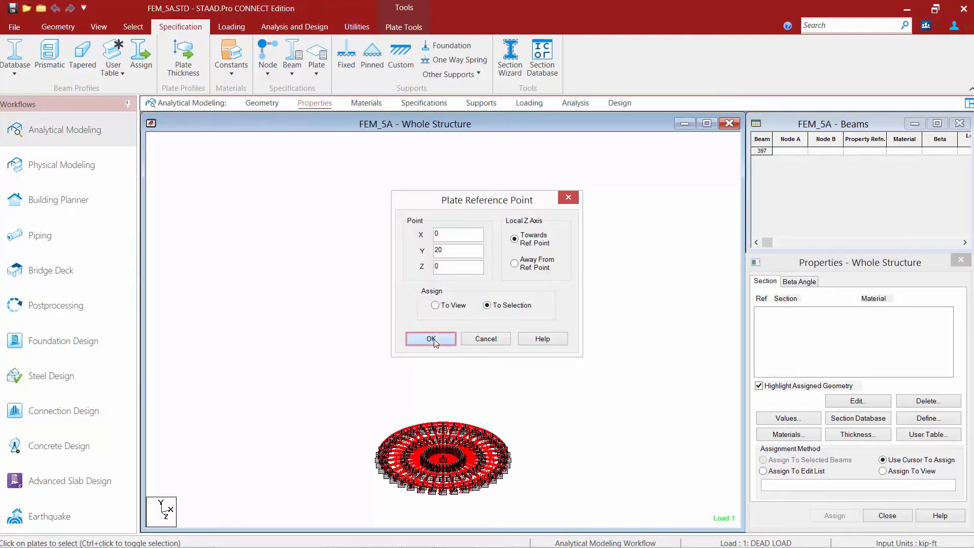
- Examine the local axis directions of the base plates in an enlarged zoom window, and close that window
left_click(99, 27)
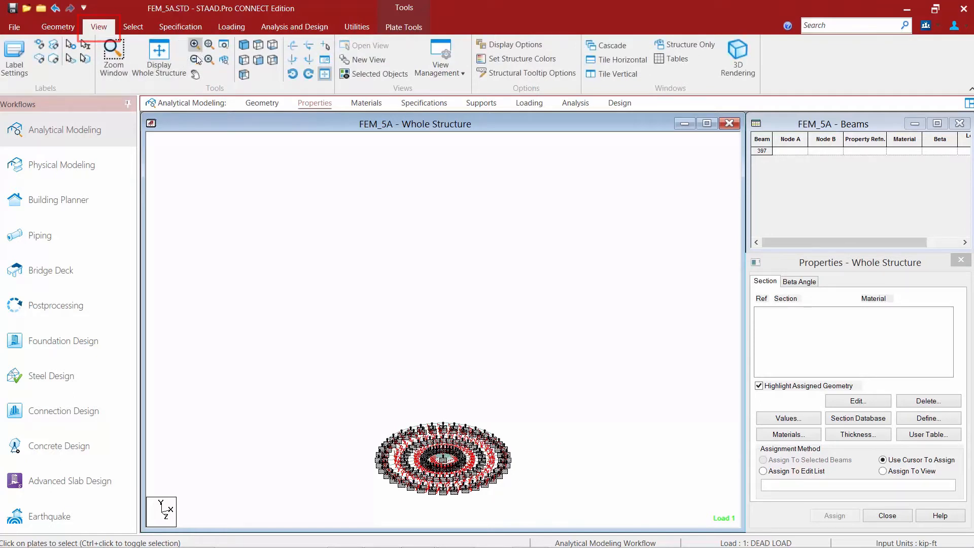
left_click(113, 51)
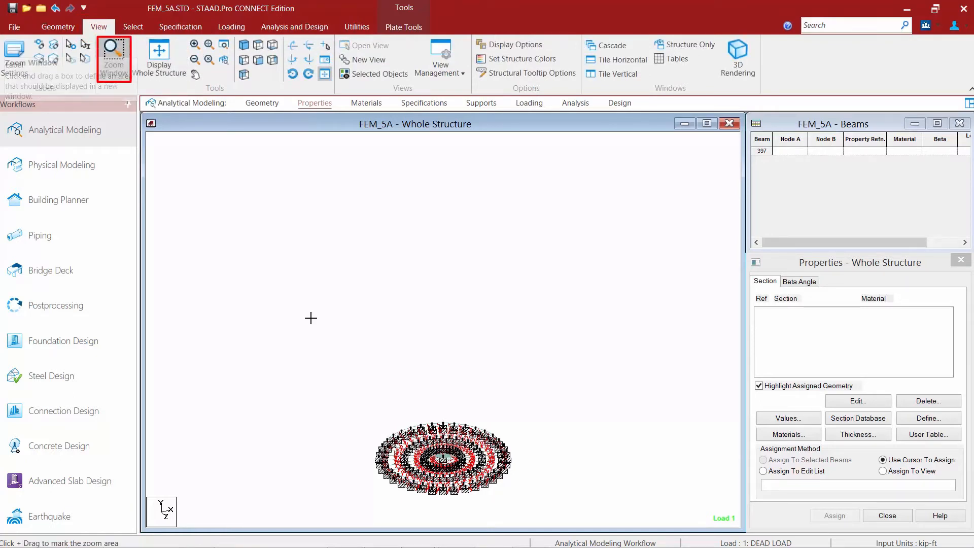
left_click_drag(511, 506, 358, 409)
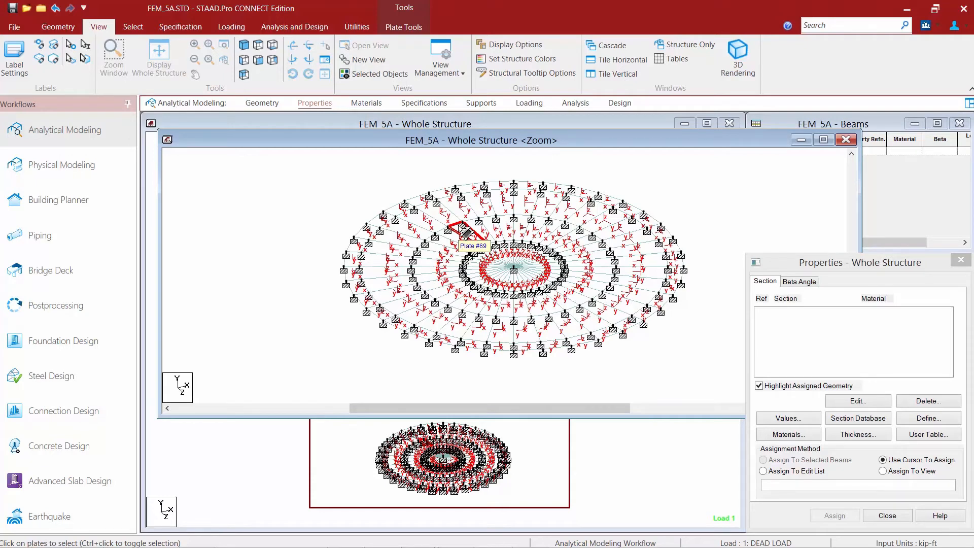
left_click(847, 139)
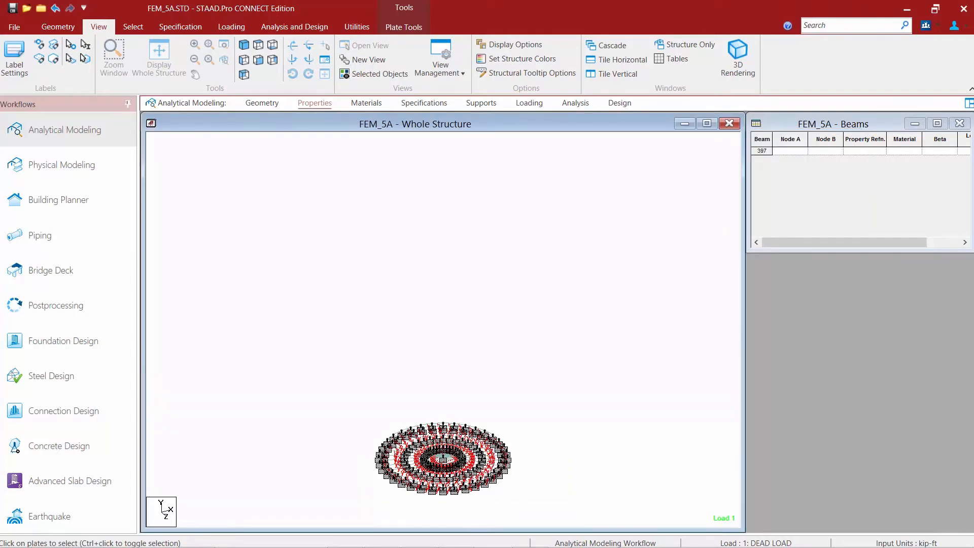
left_click(193, 120)
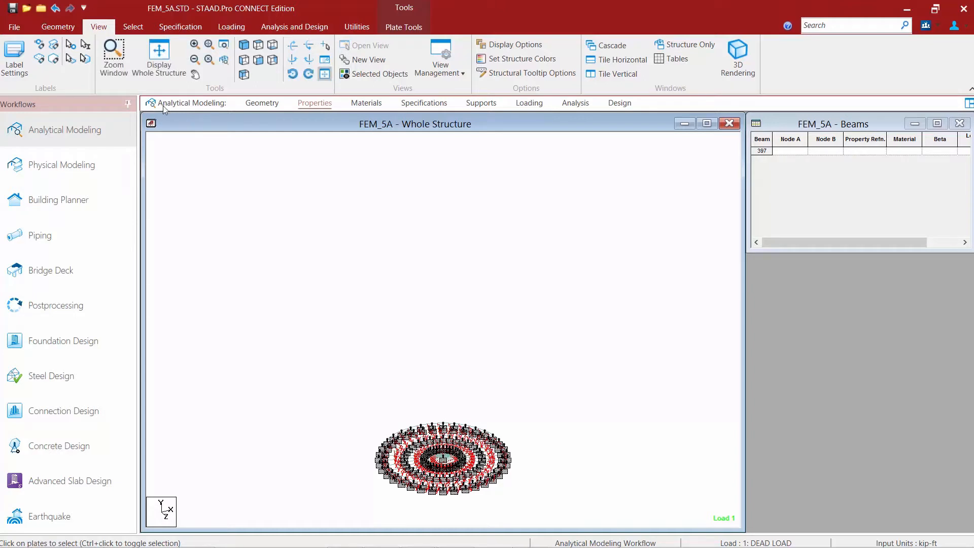
- Redisplay the whole structure, isolate its cylindrical wall plates, and view their local axes from above
left_click(157, 55)
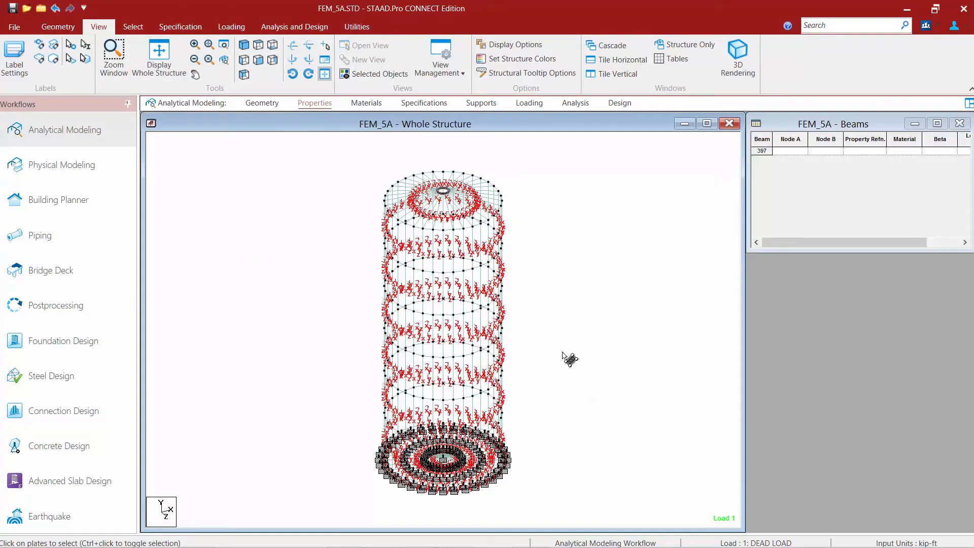
left_click(244, 59)
left_click_drag(570, 475, 319, 192)
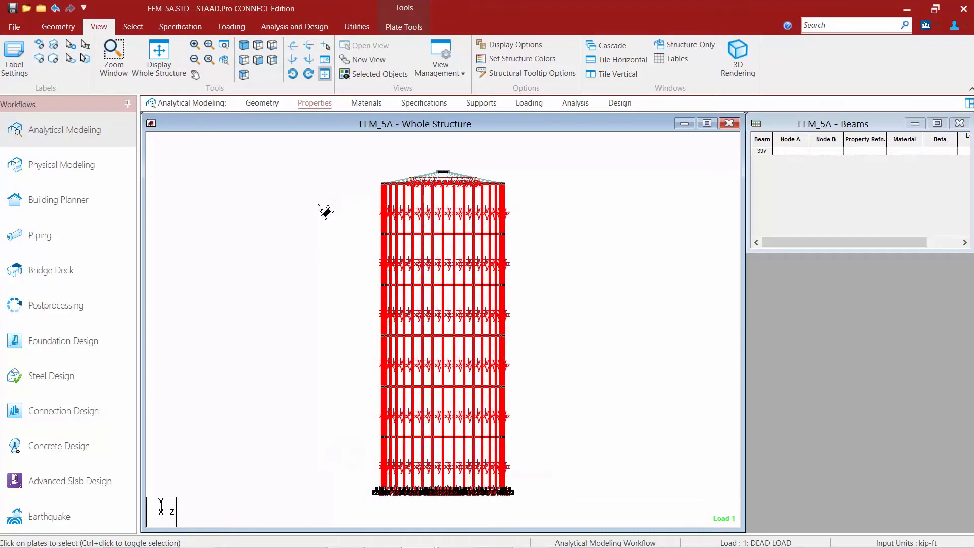
left_click(361, 76)
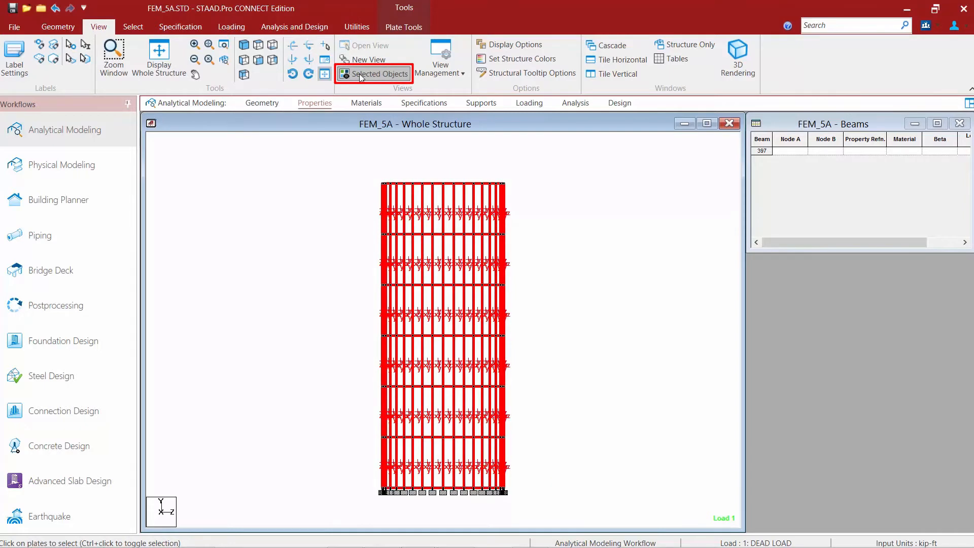
left_click(259, 44)
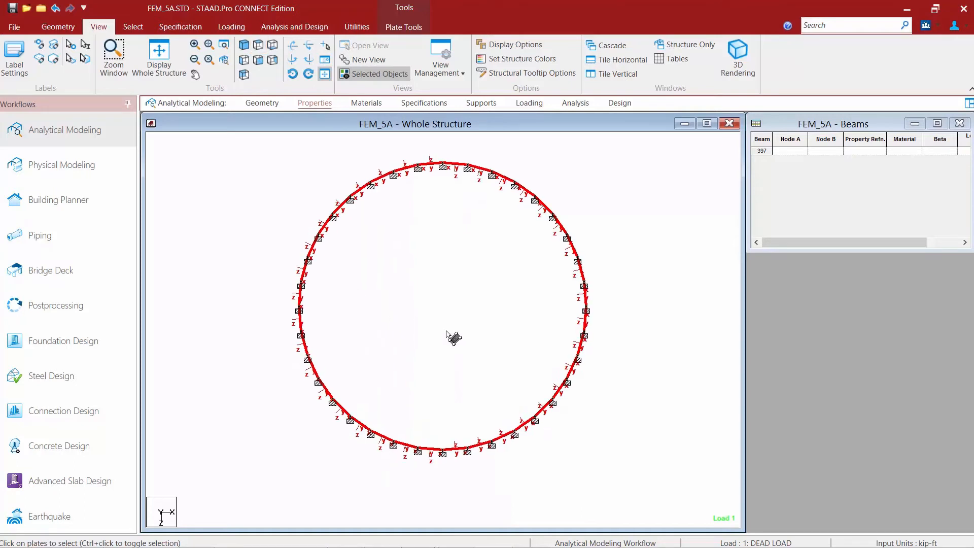
scroll(456, 337, "up", 1)
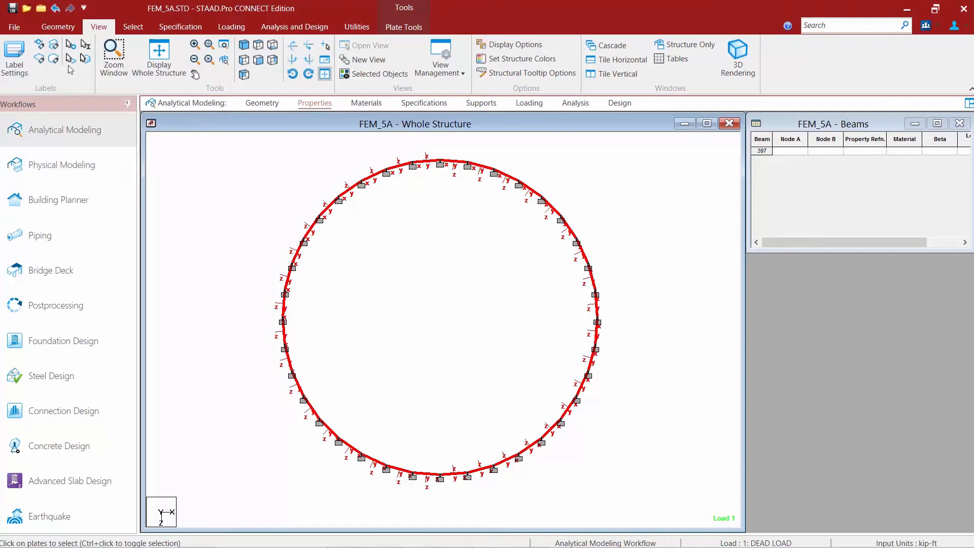
- Set the input length unit to Inch in the English unit system
left_click(60, 25)
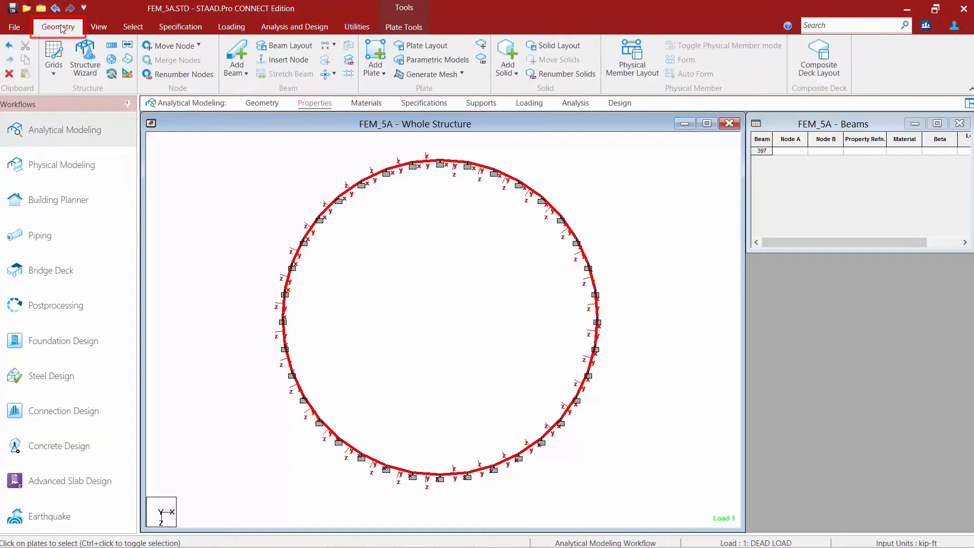
left_click(127, 75)
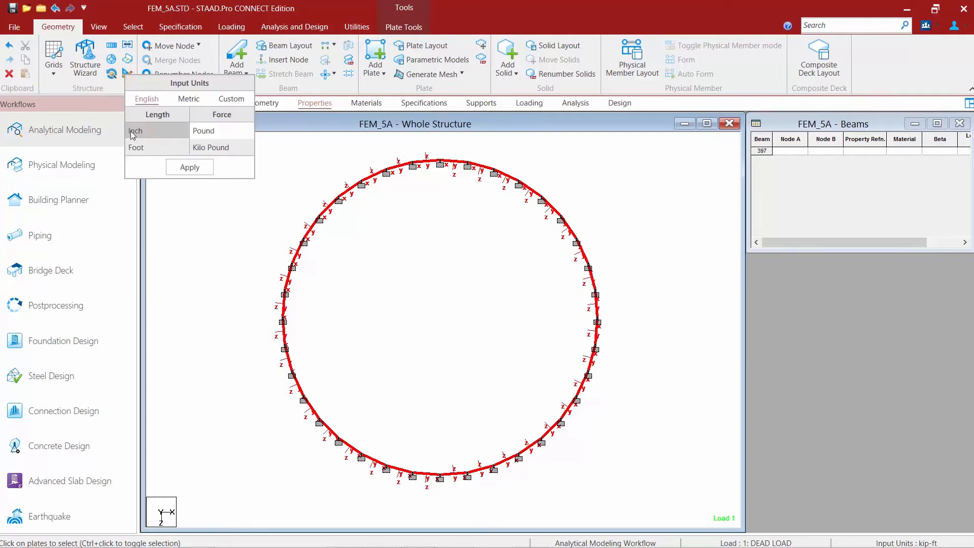
left_click(134, 131)
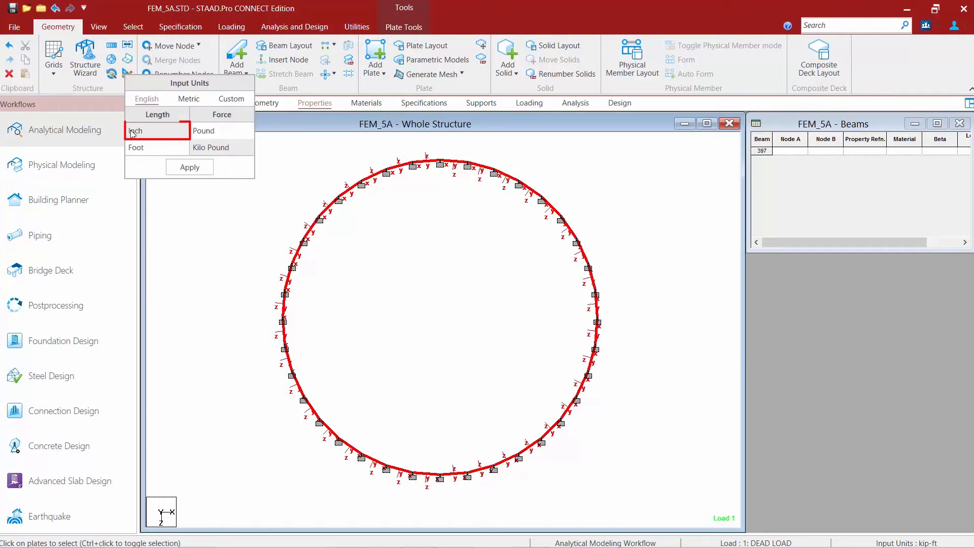
left_click(174, 168)
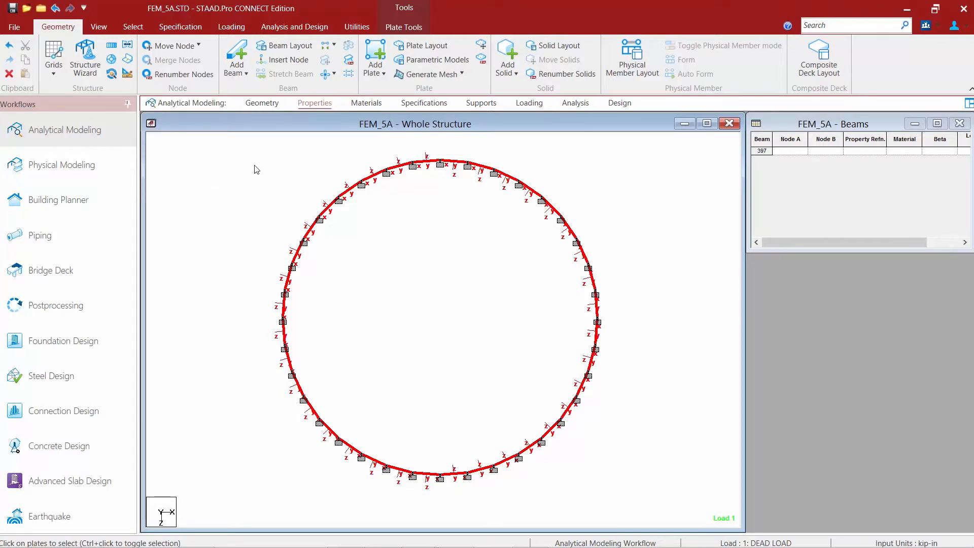
- Assign a plate reference point at X 1332.67, Y 0, Z -19.68 to the selected wall plates, with local Z towards the point
left_click(180, 30)
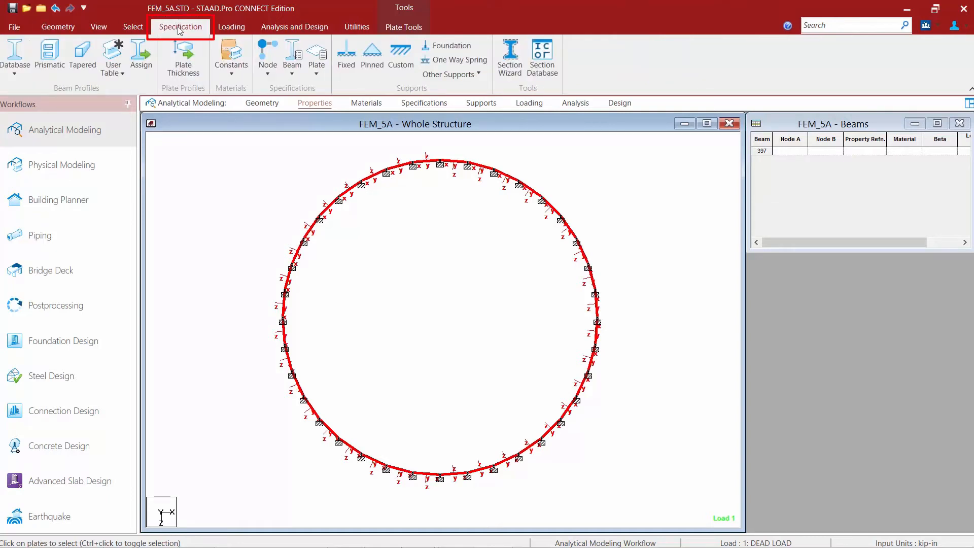
left_click(317, 68)
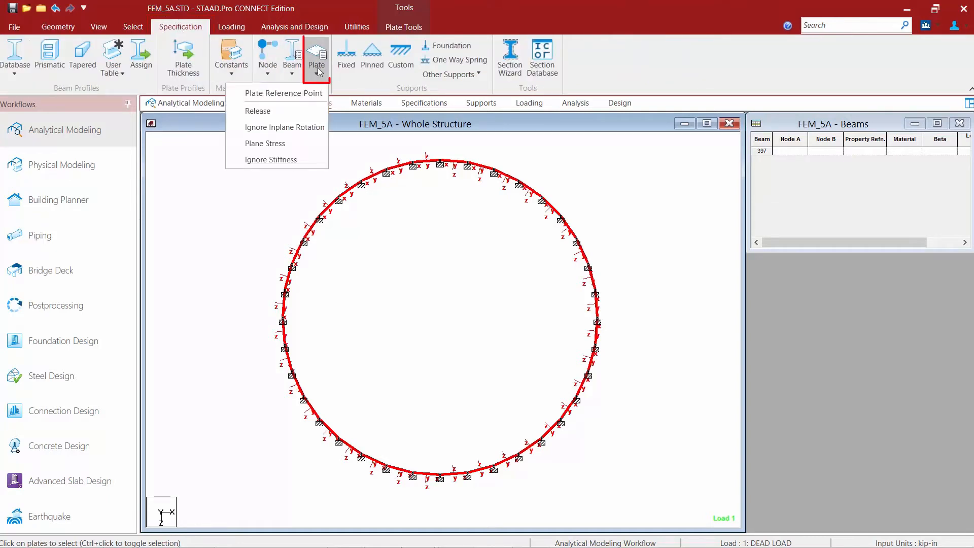
left_click(284, 93)
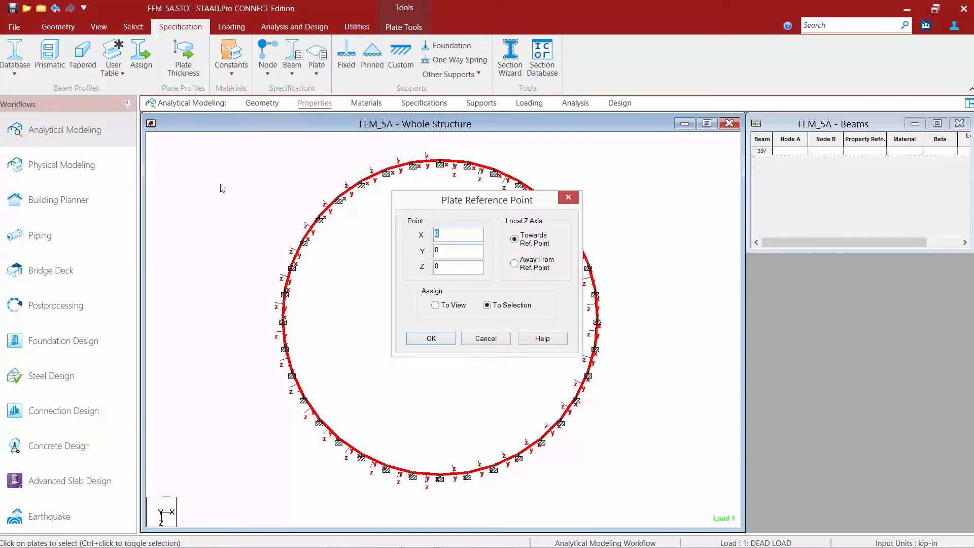
type("1332")
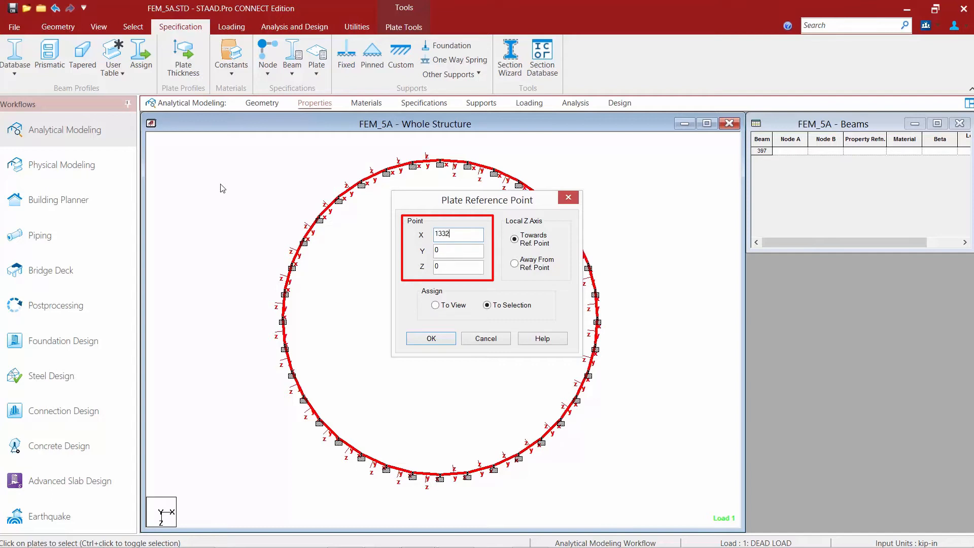
type(".67")
key("Tab")
key("Tab")
type("-19")
type(".67")
type("8")
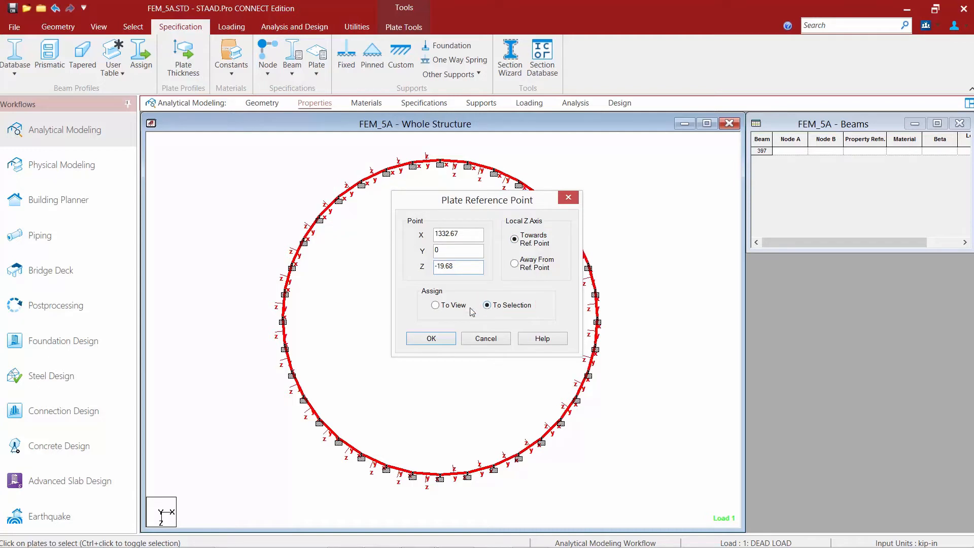
left_click(429, 339)
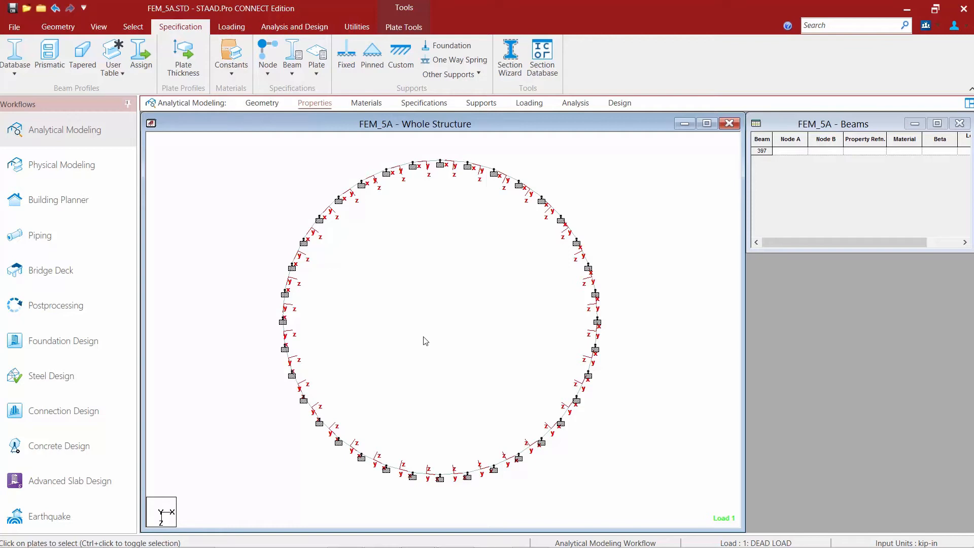
- Redisplay the whole structure and save the modified model
left_click(98, 29)
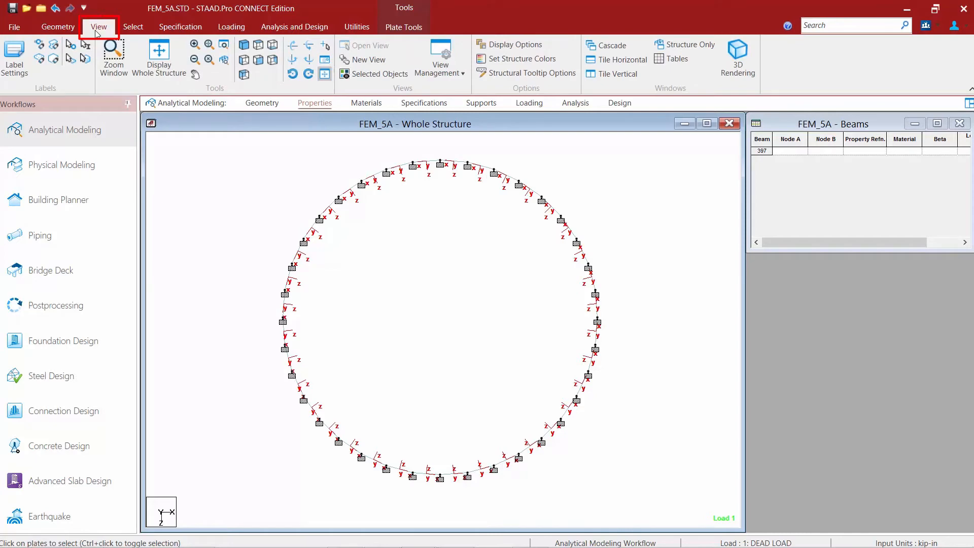
left_click(162, 56)
left_click(12, 8)
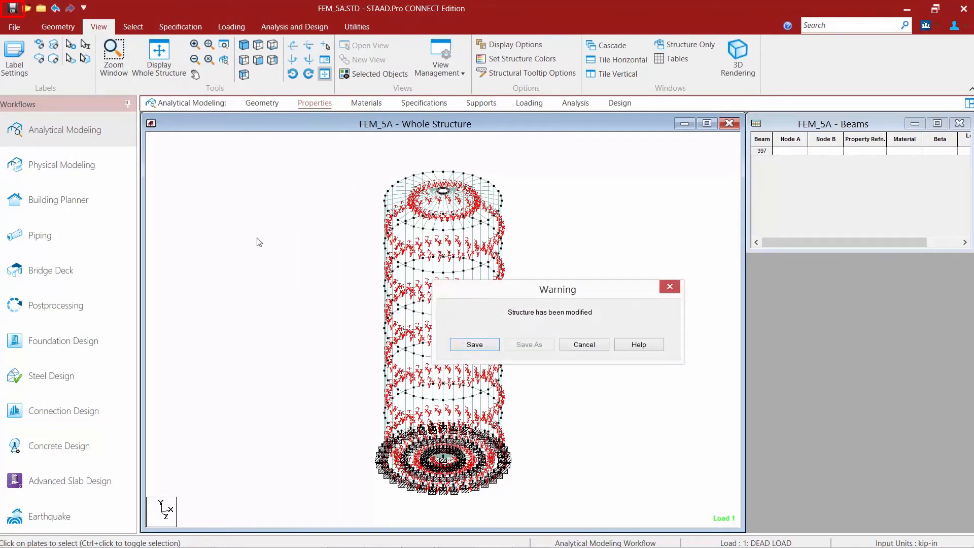
left_click(474, 345)
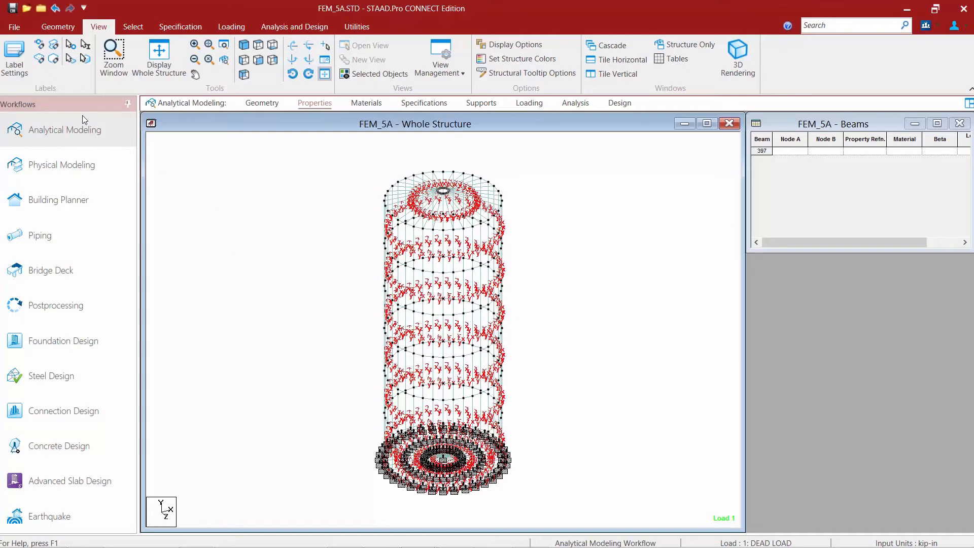
- Turn off the local axis labels of the plates for the whole structure
left_click(17, 68)
left_click(370, 333)
left_click(447, 459)
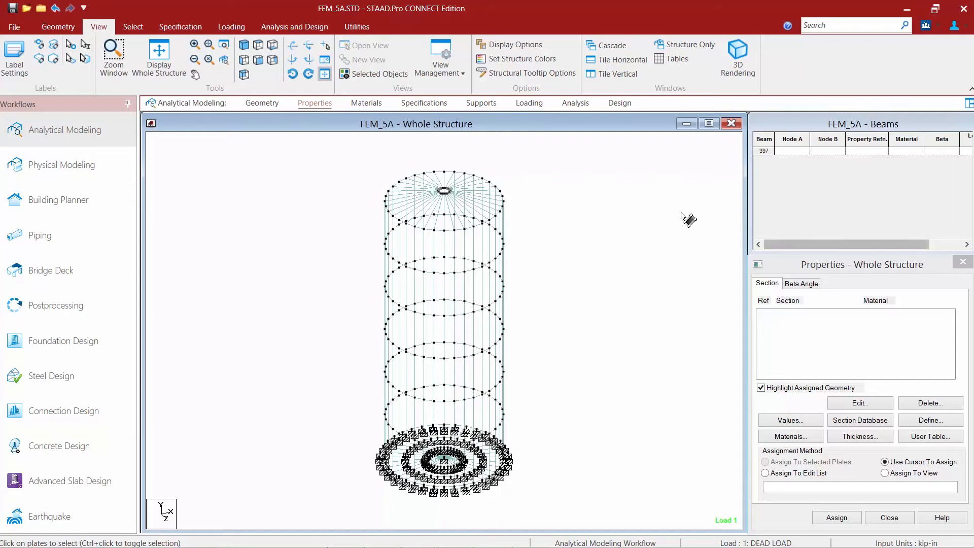
- Add a plate element thickness property of 0.5 in at all four nodes with STEEL as the material
left_click(315, 104)
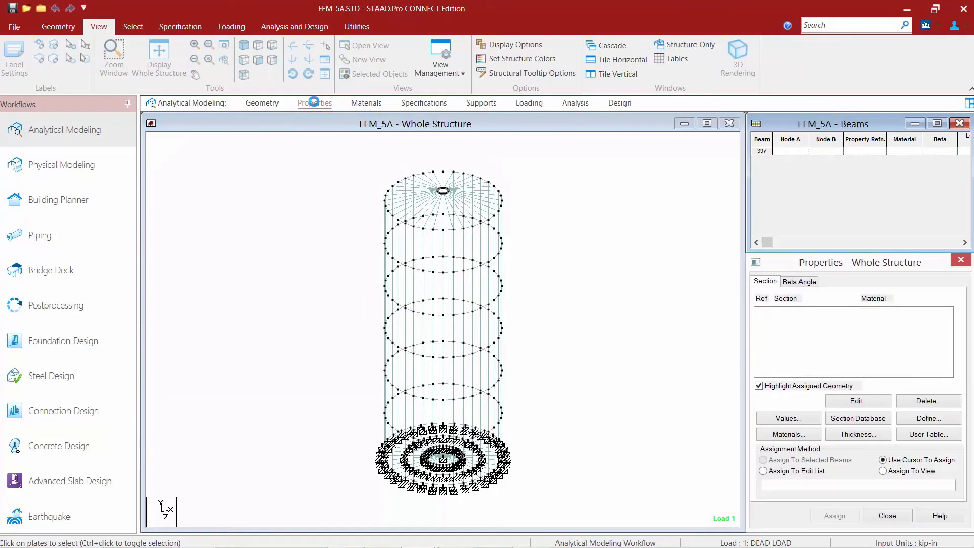
left_click(174, 29)
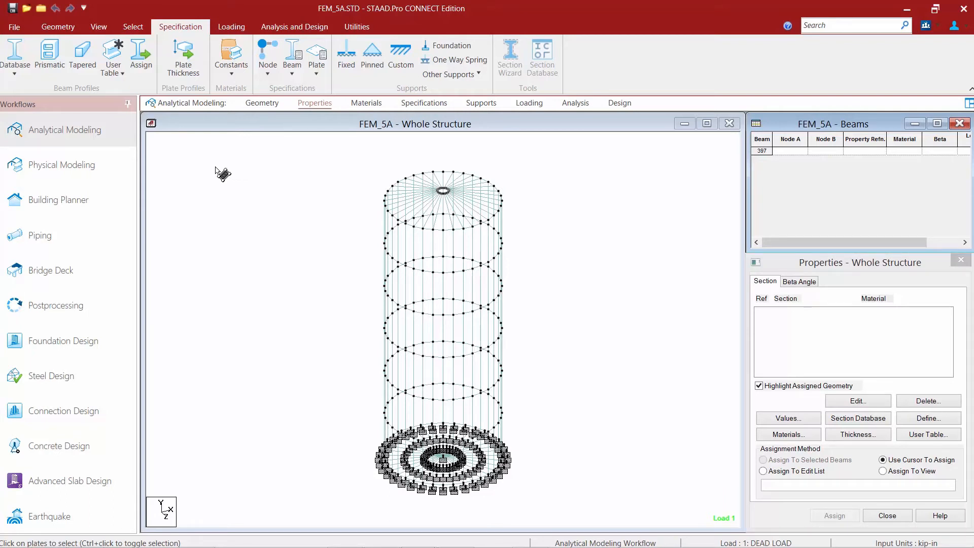
left_click(185, 70)
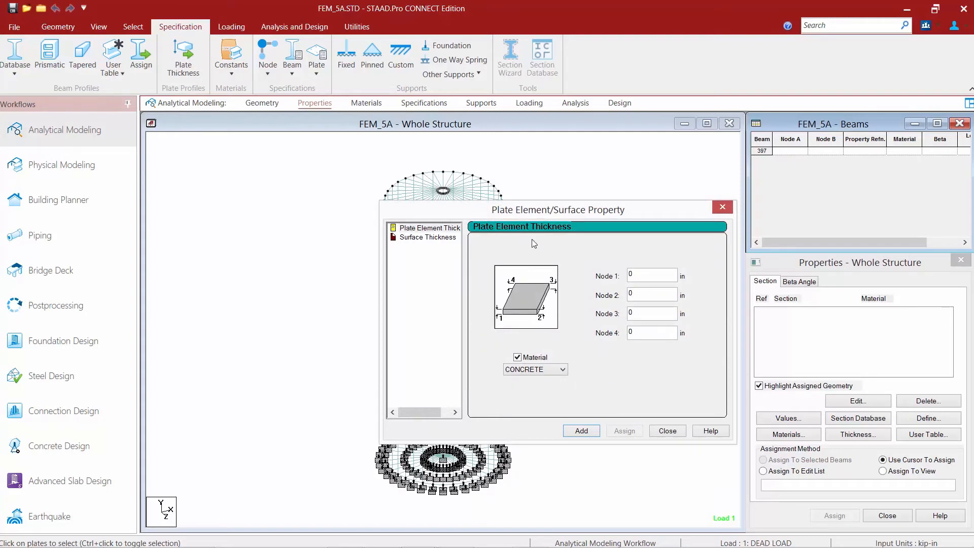
double_click(629, 274)
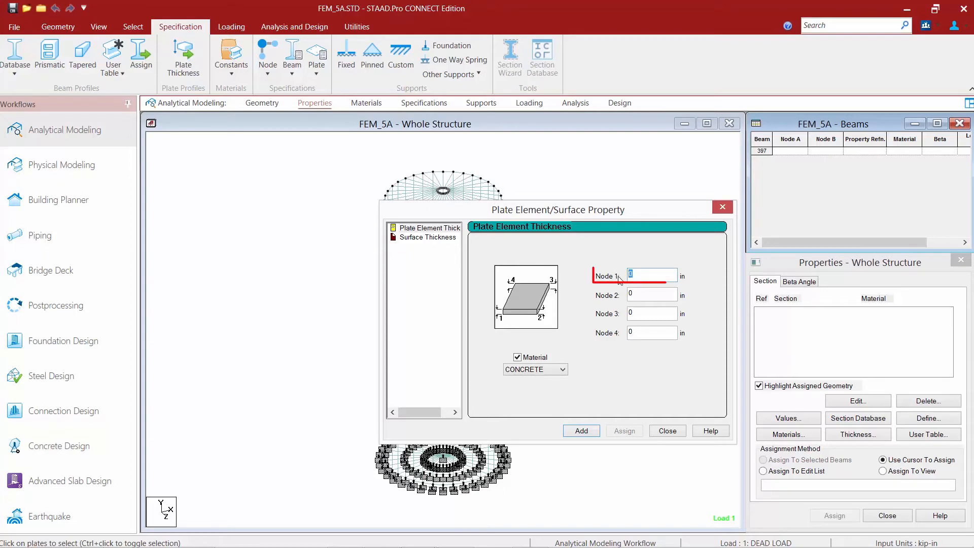
type("0.5")
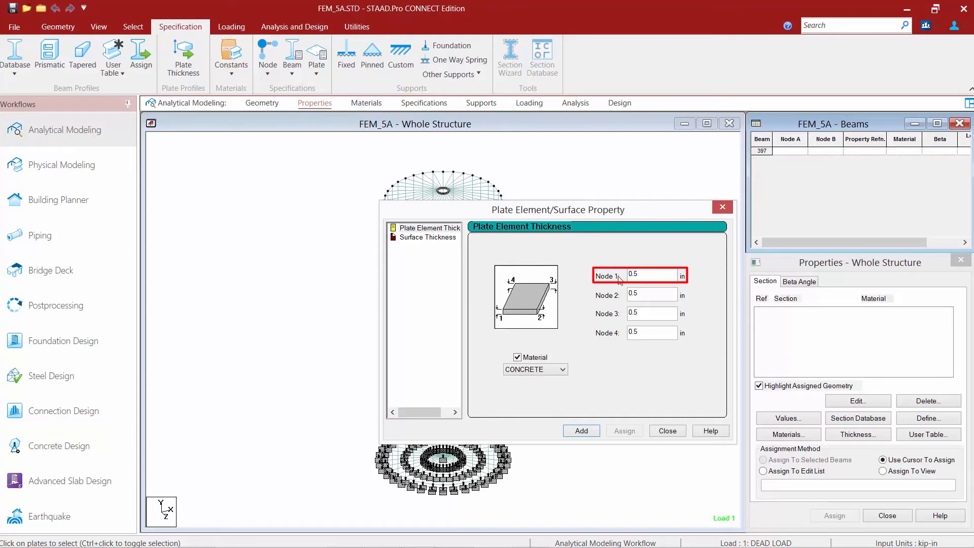
left_click(549, 371)
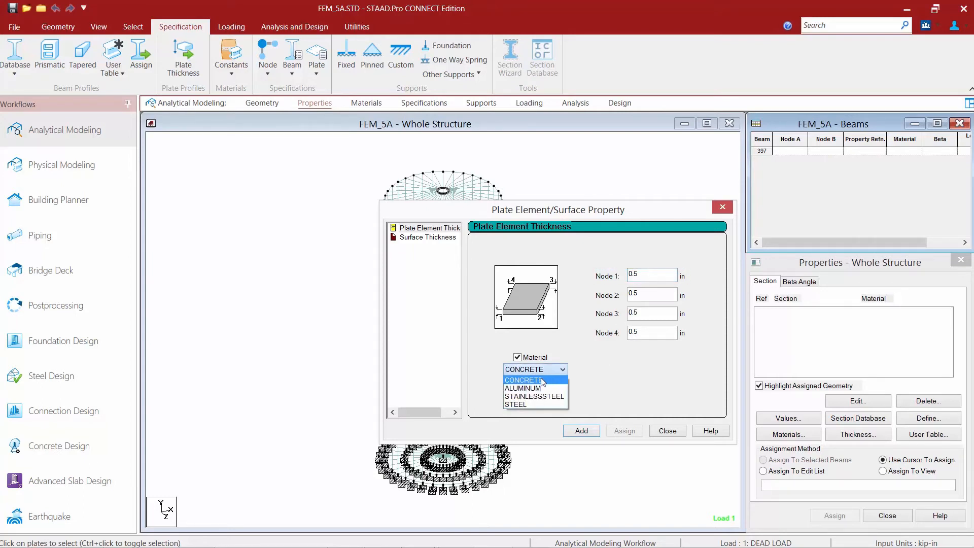
left_click(533, 404)
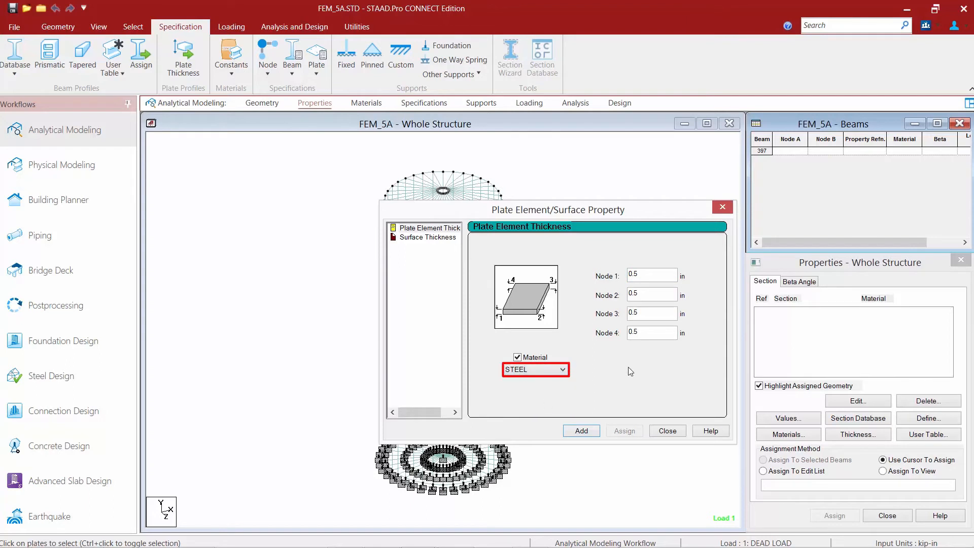
left_click(580, 431)
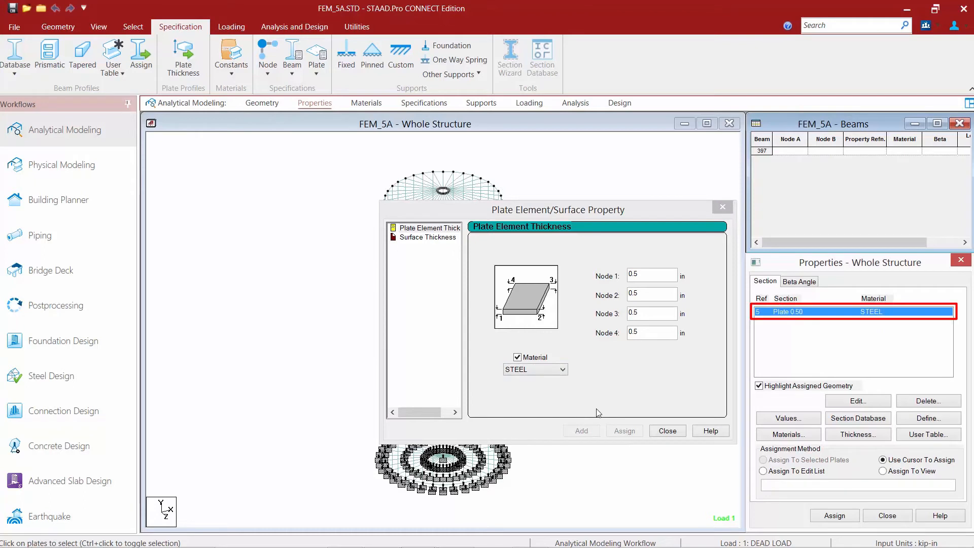
- Add a second plate thickness property of 0.75 in with STEEL as the material
left_click(656, 277)
double_click(657, 277)
type("0.75")
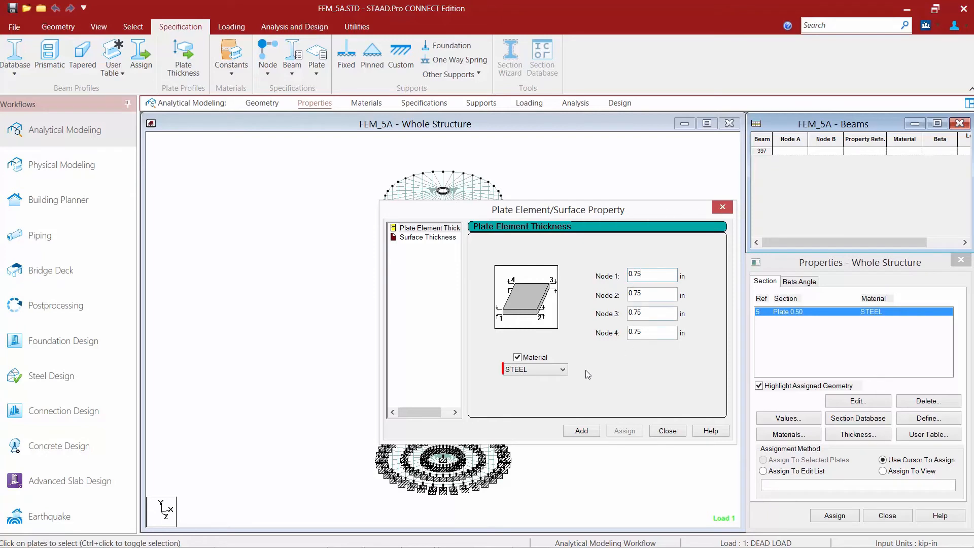
left_click(582, 432)
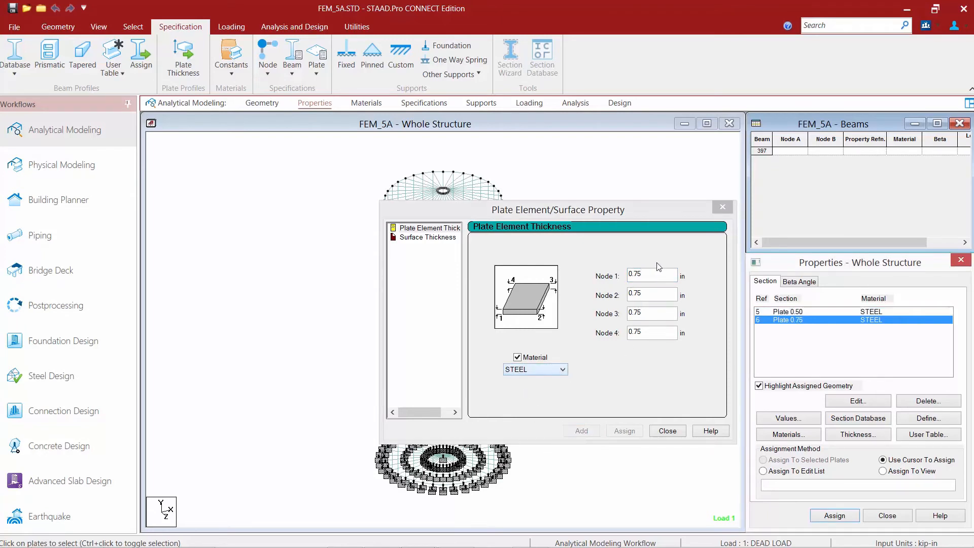
- Add a plate thickness property of 18 in with CONCRETE as the material, and close the plate property definition
left_click(569, 275)
type("18")
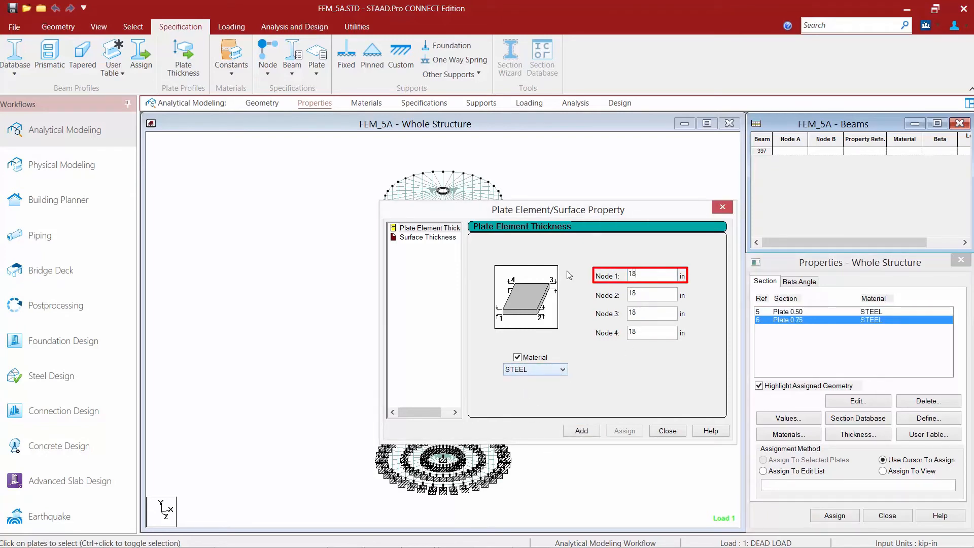
left_click(540, 370)
left_click(535, 378)
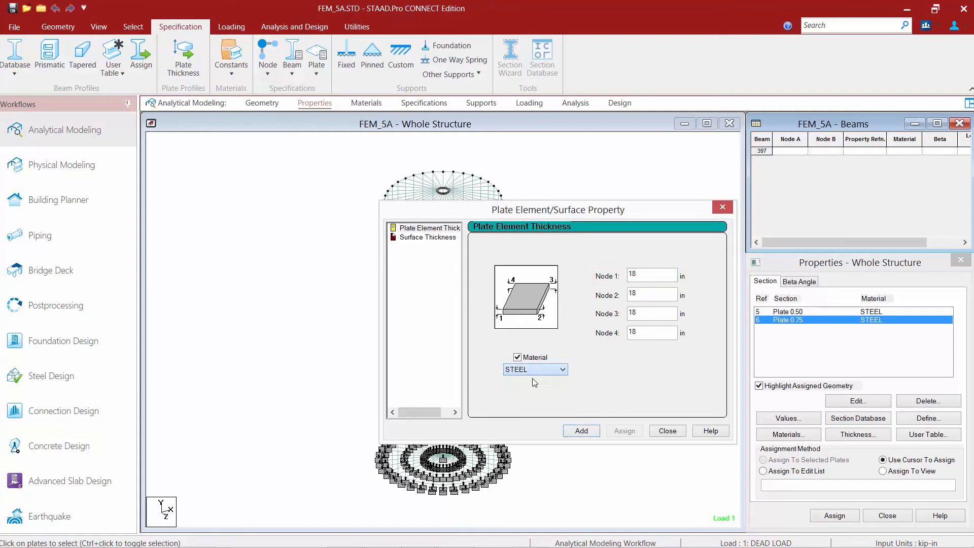
left_click(582, 430)
left_click(667, 432)
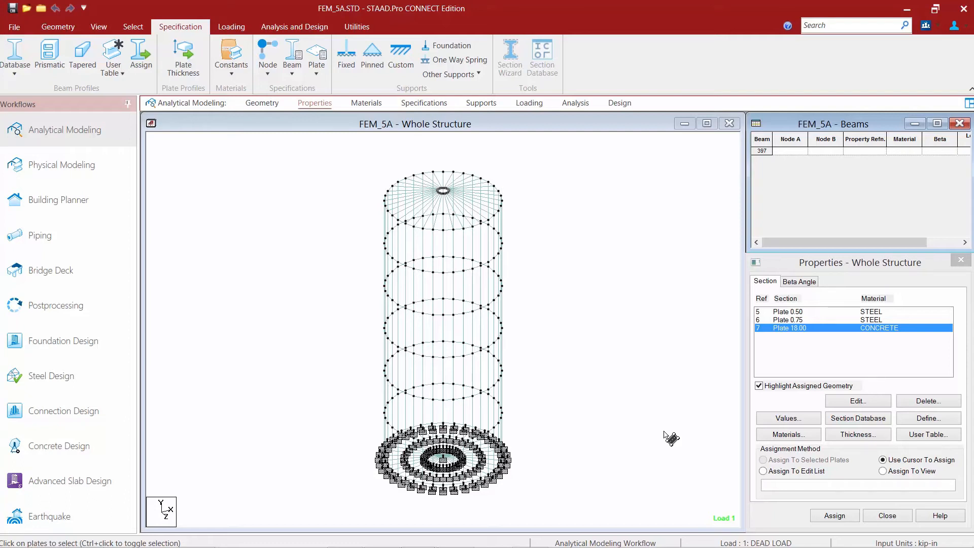
- Assign the Plate 0.50 steel property to the conical roof plates, selecting them in a side elevation view
left_click(99, 26)
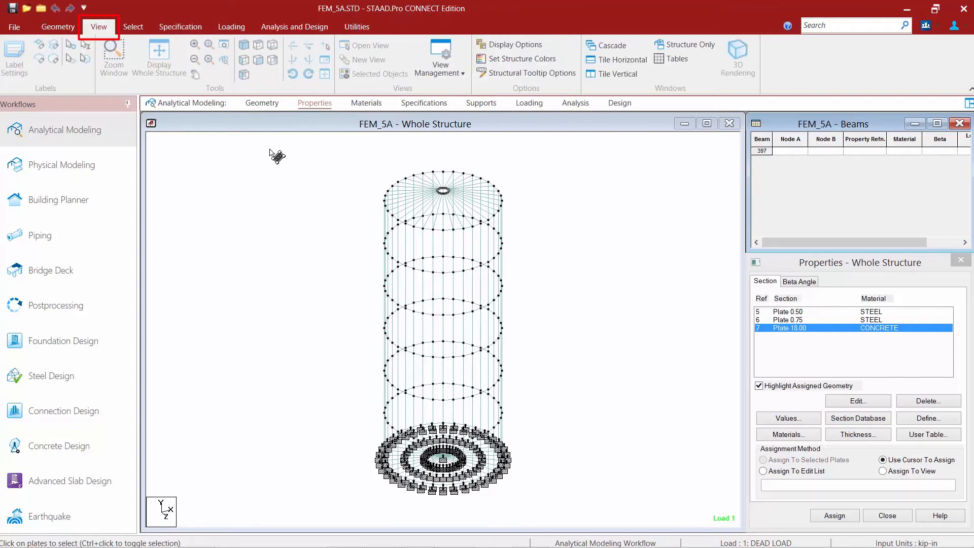
left_click(244, 61)
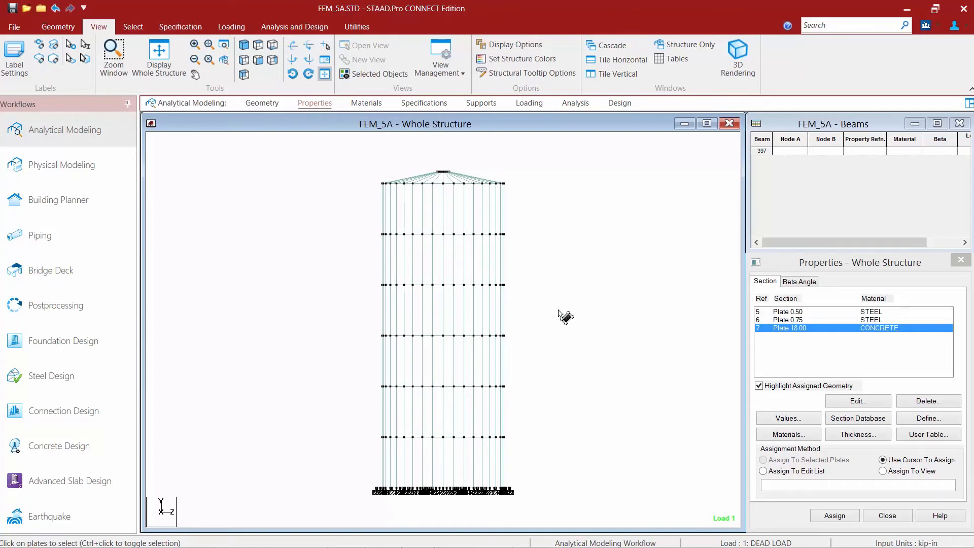
left_click(777, 313)
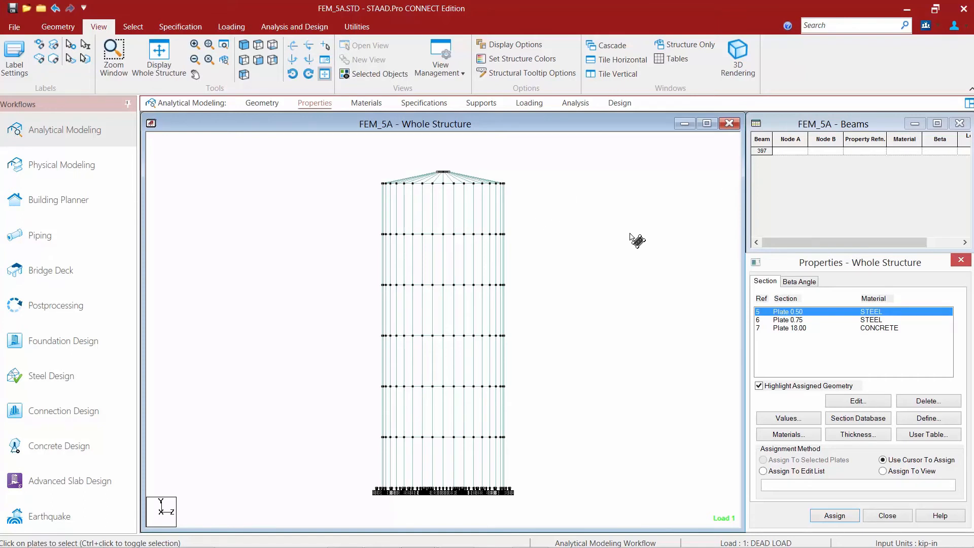
left_click_drag(525, 189, 341, 160)
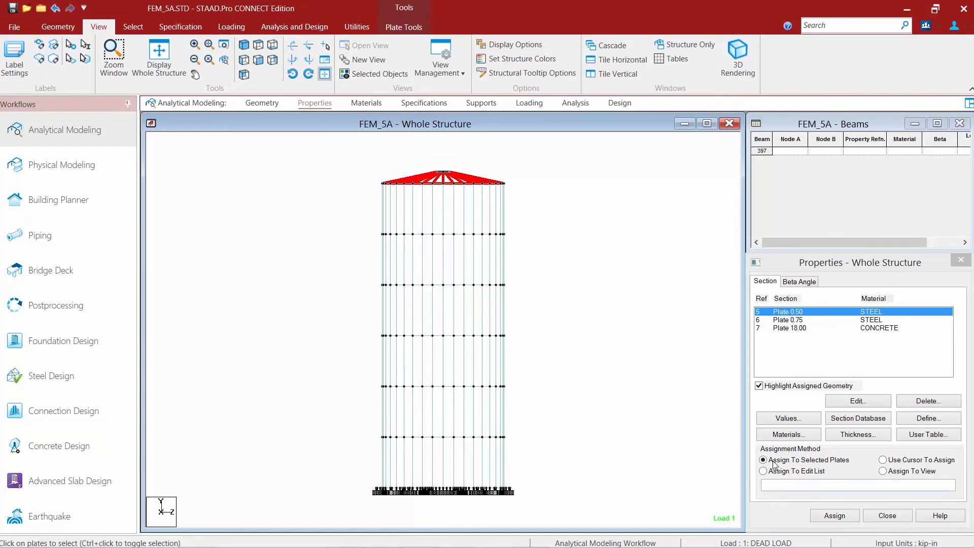
left_click(834, 515)
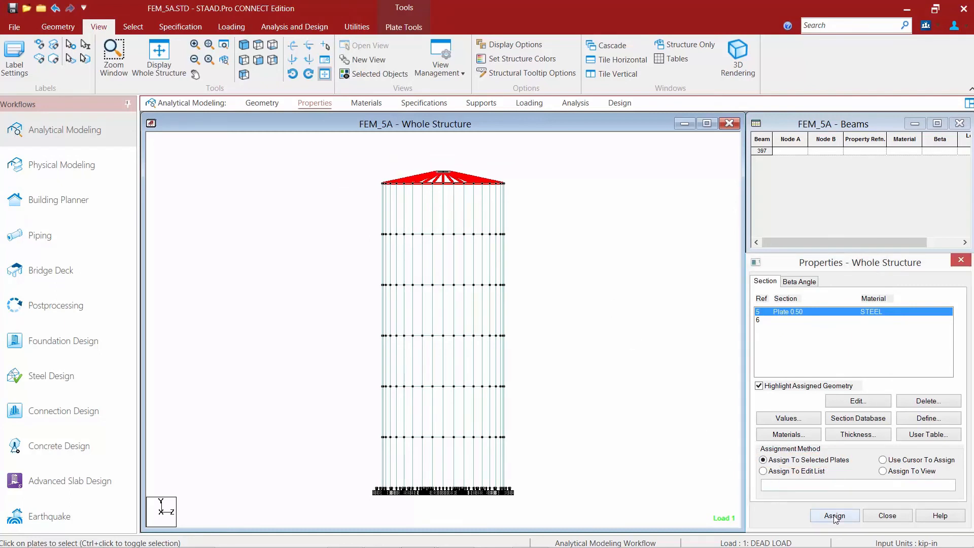
left_click(883, 431)
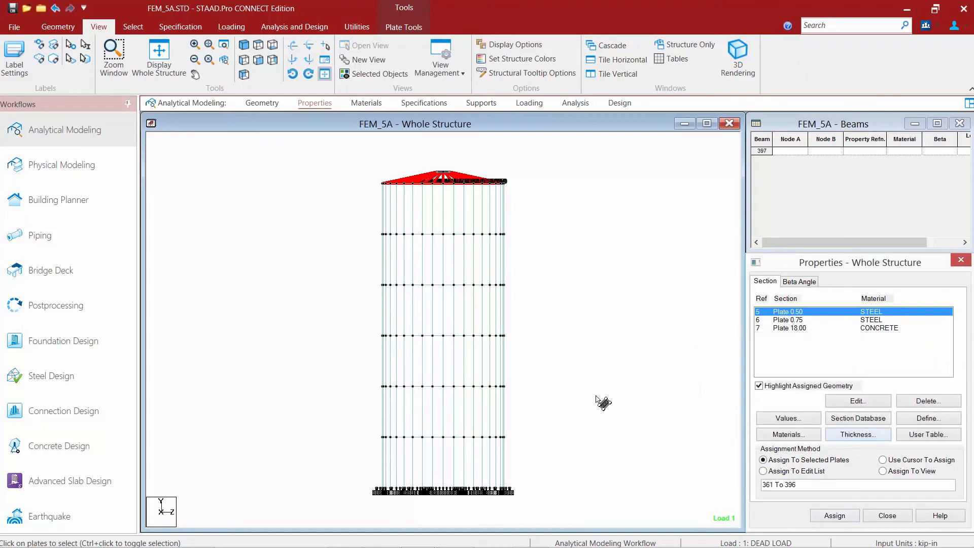
- Assign the Plate 0.75 steel property to all cylindrical wall plates between the roof and the base
left_click(779, 320)
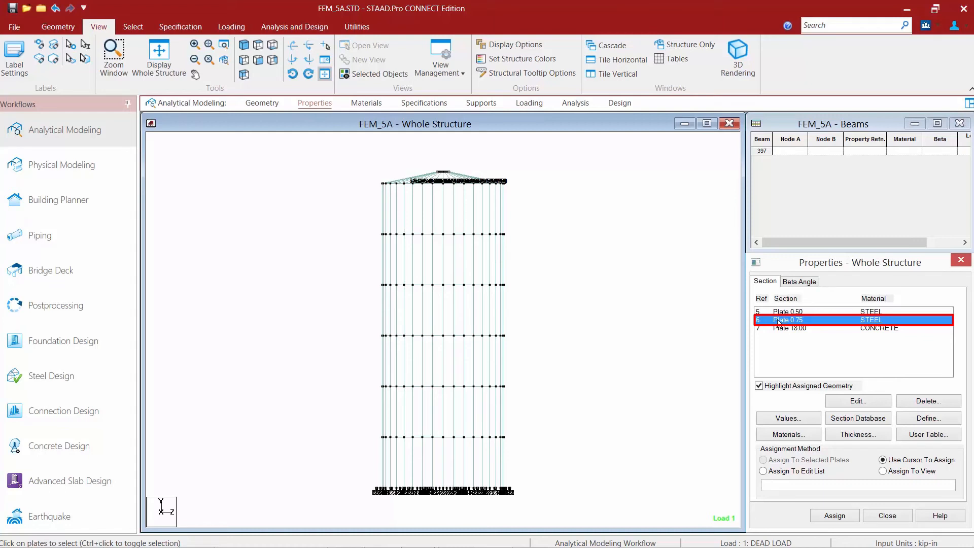
mouse_move(546, 475)
left_mouse_down()
mouse_move(407, 374)
mouse_move(329, 235)
mouse_move(318, 191)
left_mouse_up()
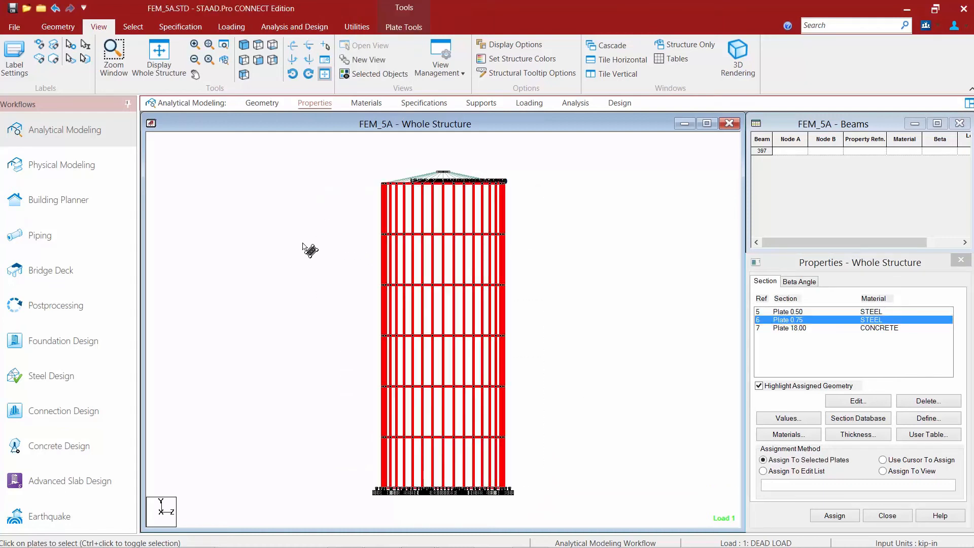
left_click(835, 516)
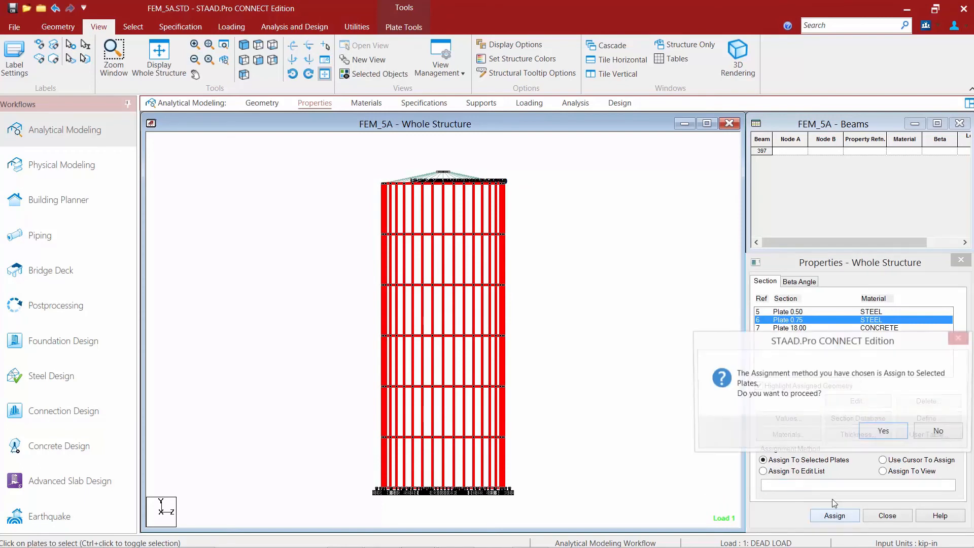
left_click(881, 432)
- Assign the Plate 18.00 concrete property to the base slab plates of the structure
left_click(785, 330)
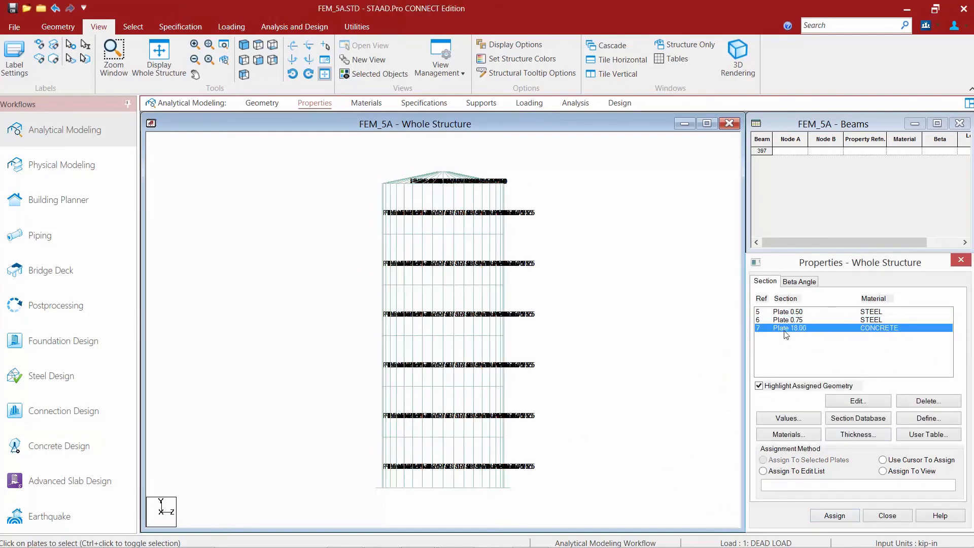
left_click_drag(560, 512, 297, 478)
left_click(835, 516)
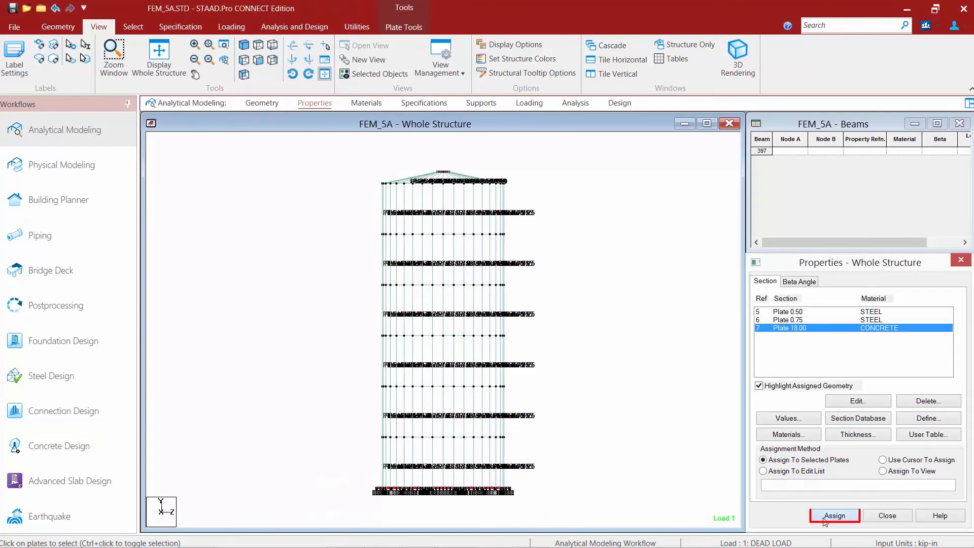
left_click(883, 431)
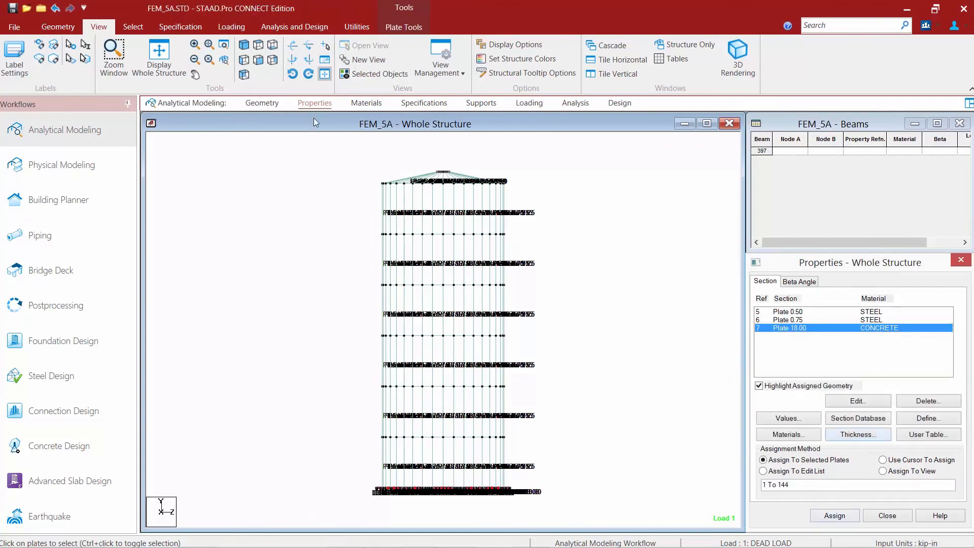
- Return the structure to an isometric view, clear the plate selection, and inspect the model in a 3D rendered view before closing that view
left_click(247, 49)
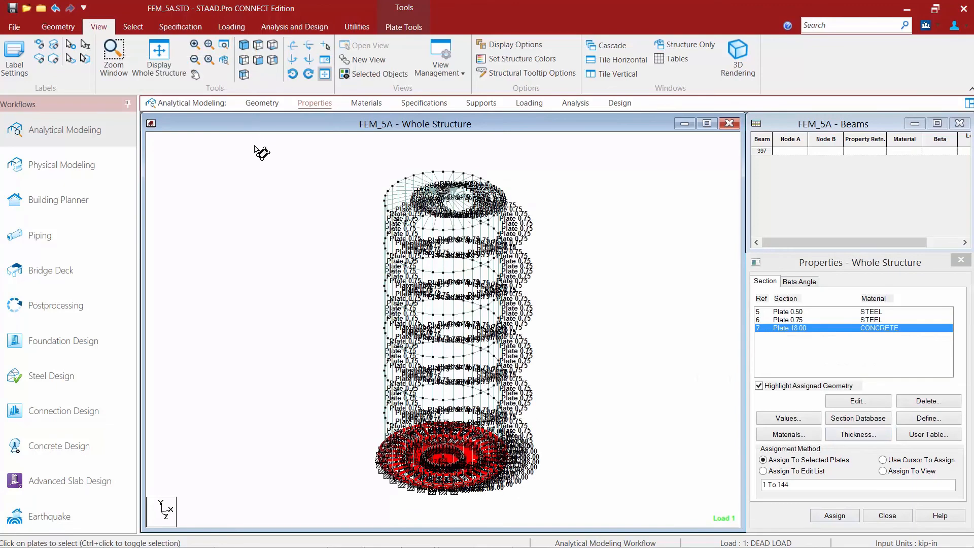
left_click(258, 163)
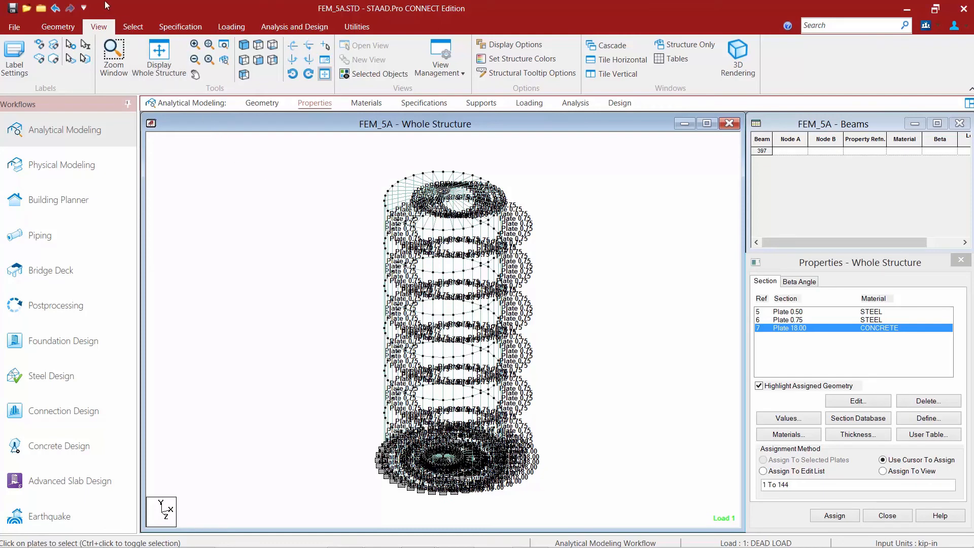
left_click(737, 58)
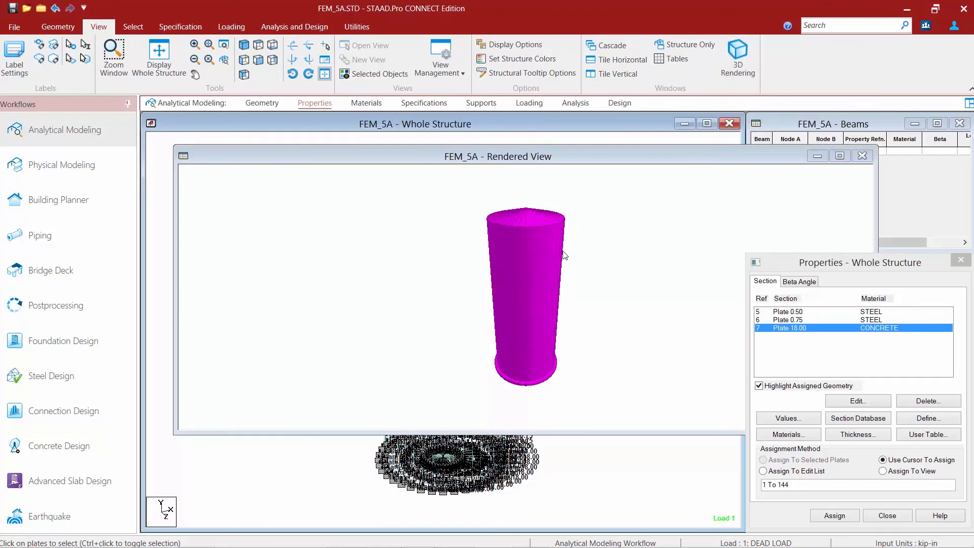
right_click(597, 281)
left_click_drag(577, 287, 424, 259)
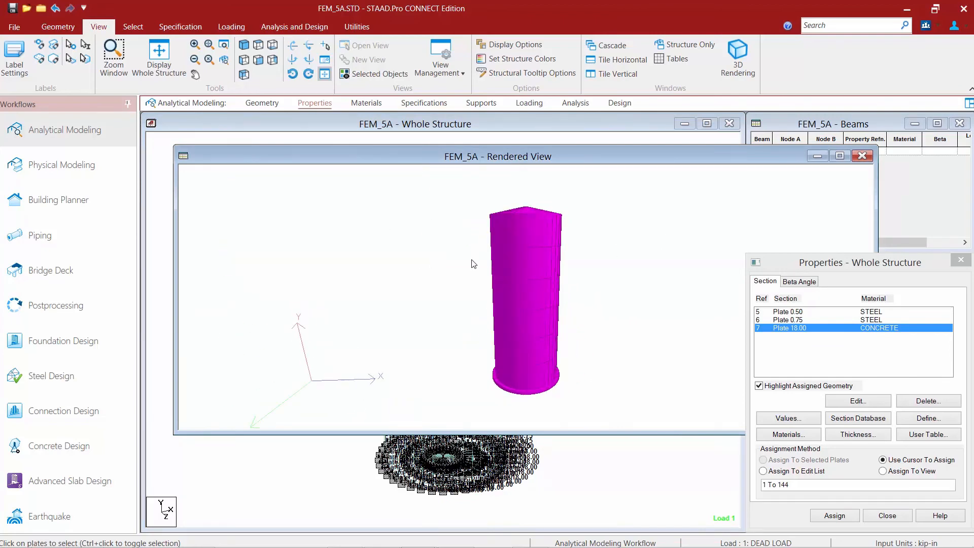
left_click(861, 156)
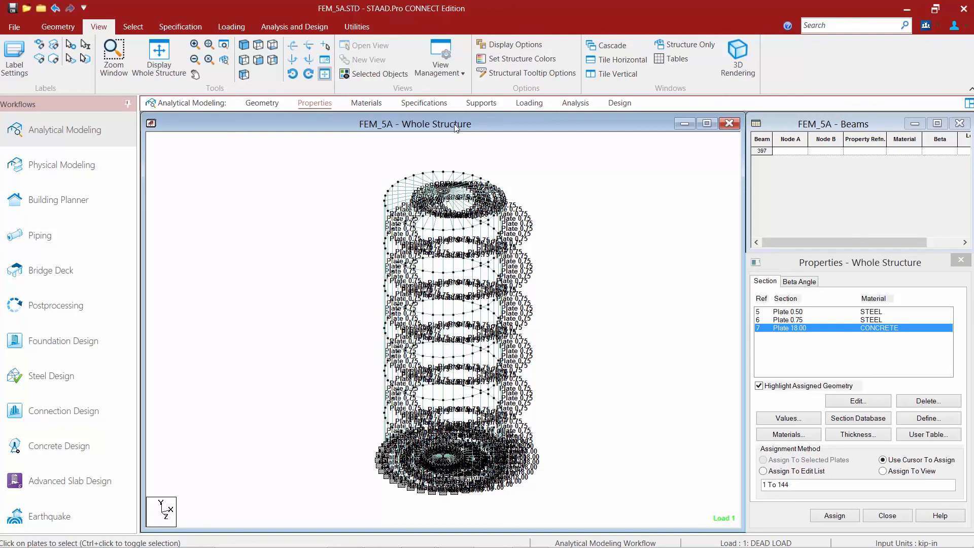
- Check the structure for entities with a missing property, and for entities with missing elasticity
left_click(132, 29)
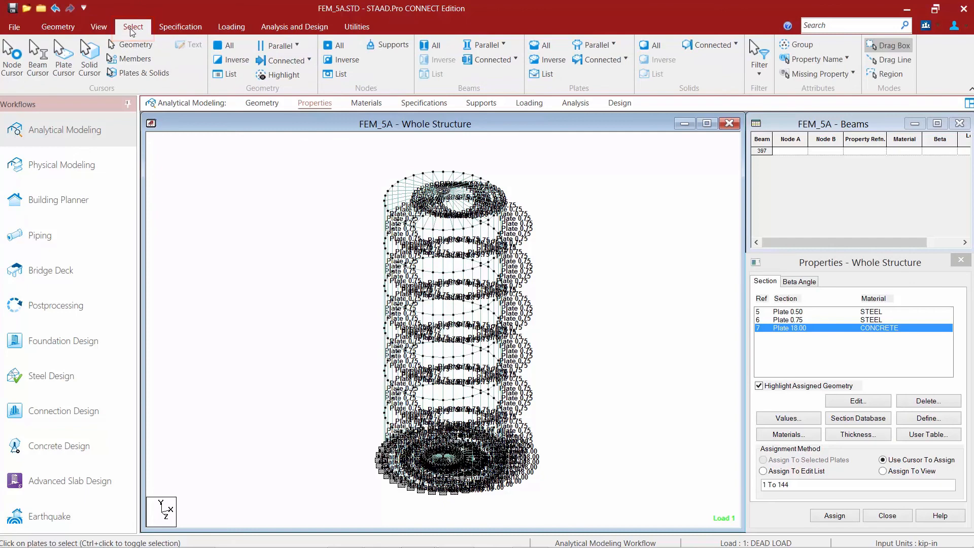
left_click(819, 77)
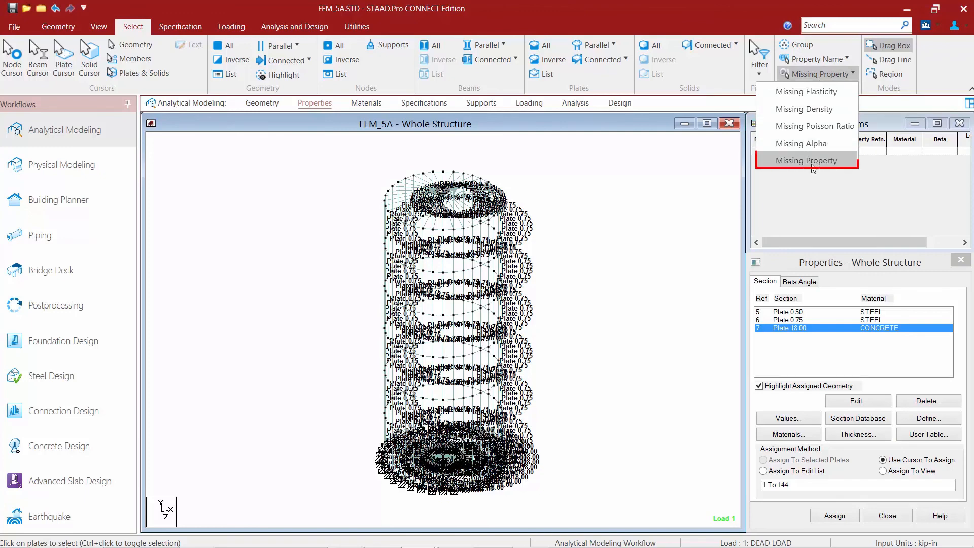
left_click(810, 160)
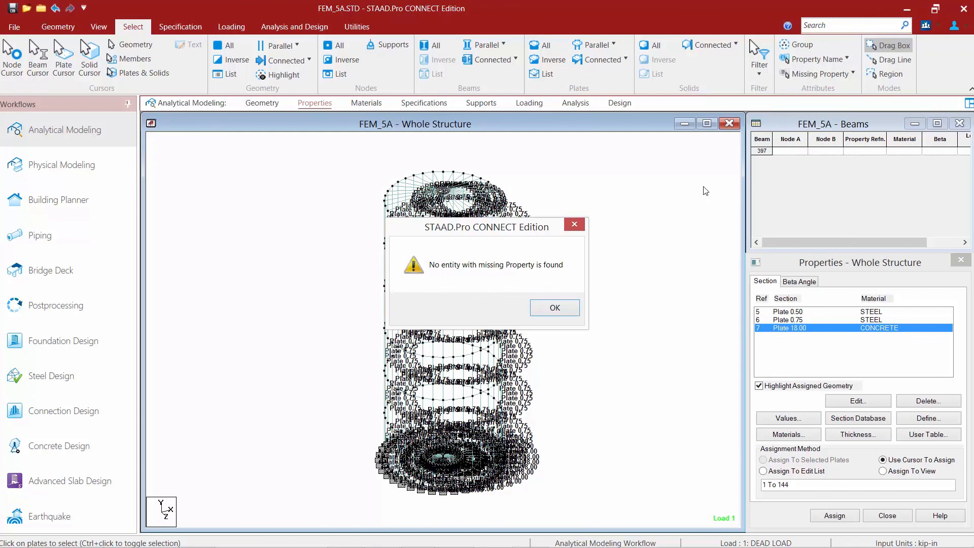
left_click(555, 308)
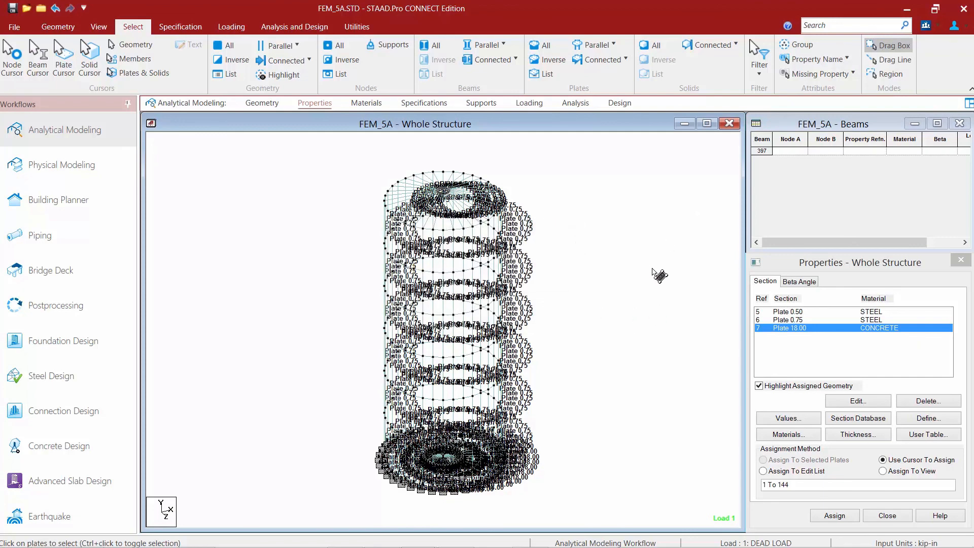
left_click(810, 76)
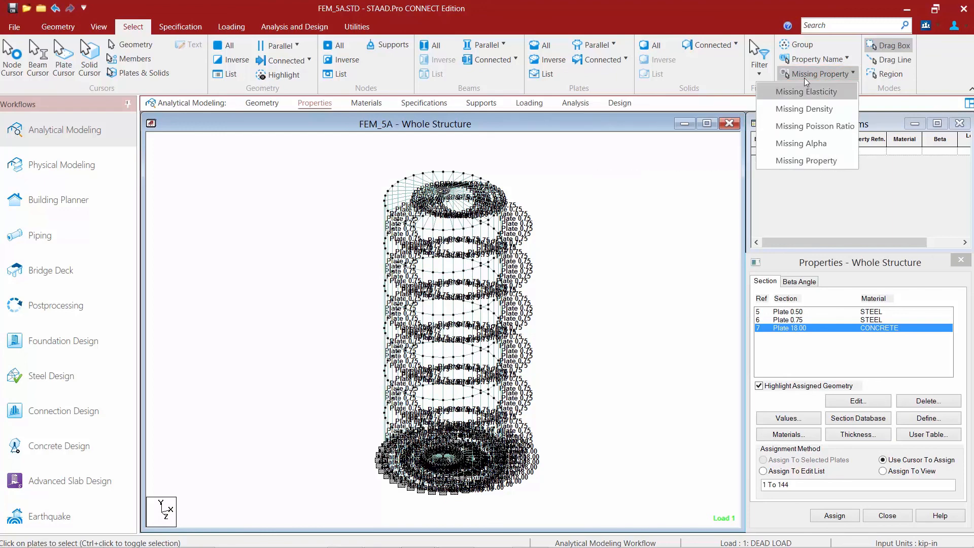
left_click(807, 91)
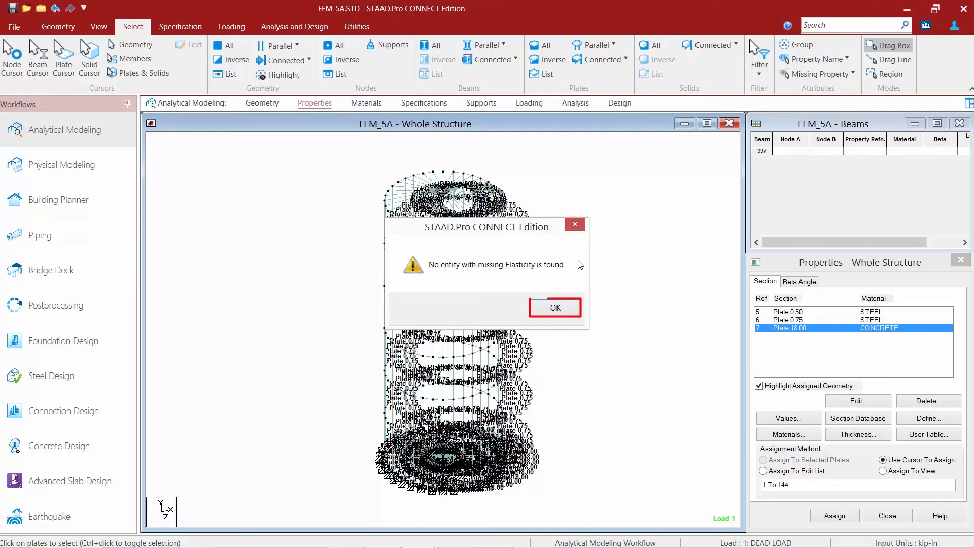
key("Return")
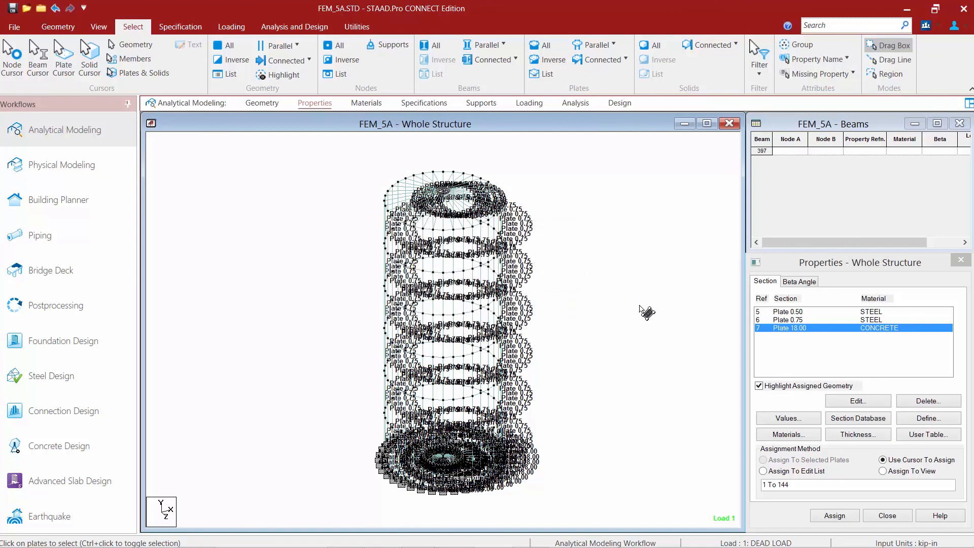